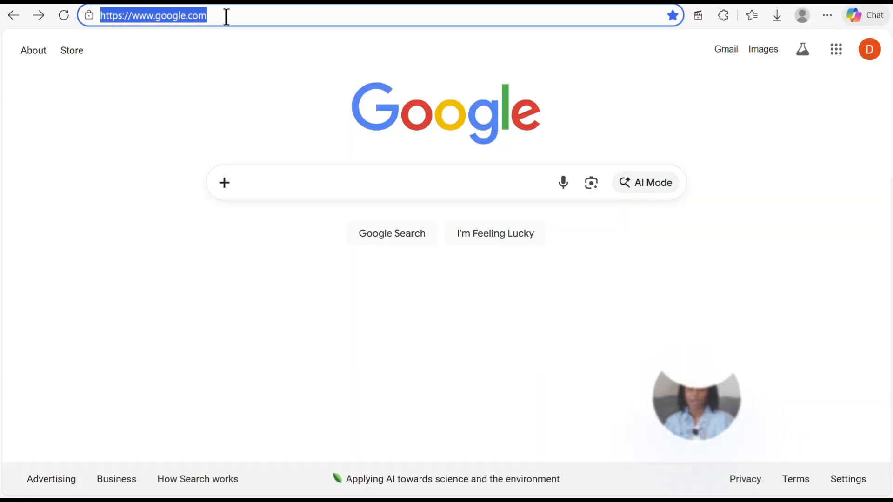
- Go to business.google.com in Edge and sign in to start creating a business profile
text(b)
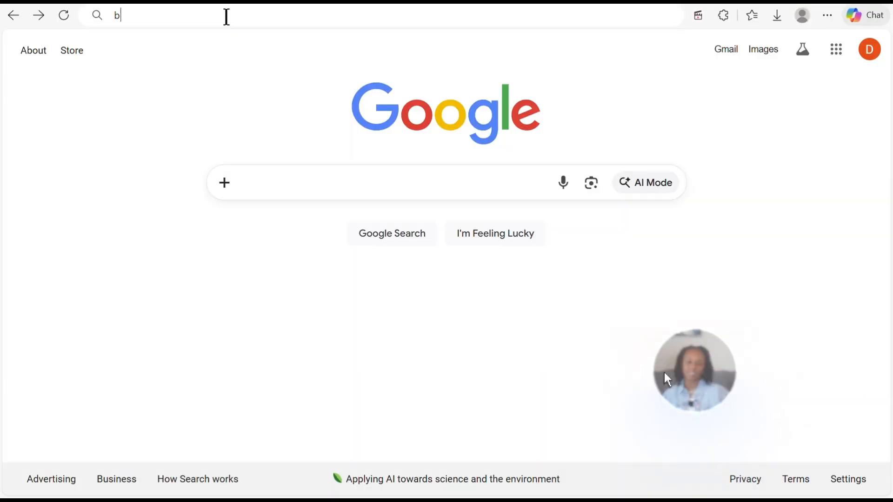
text(usiness.googl)
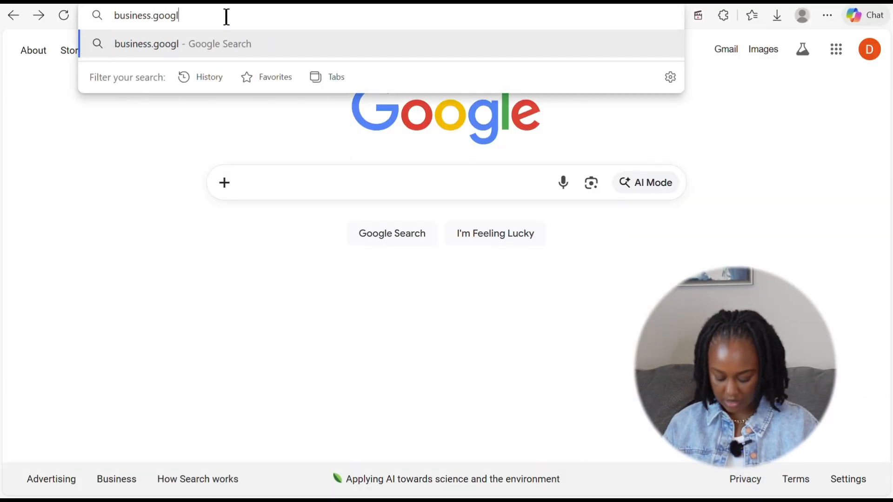
text(e.com)
key(Return)
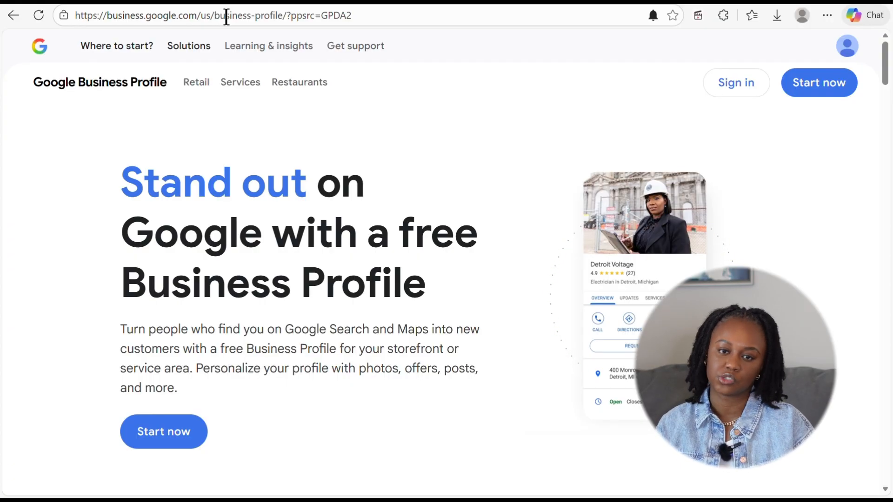
click(247, 46)
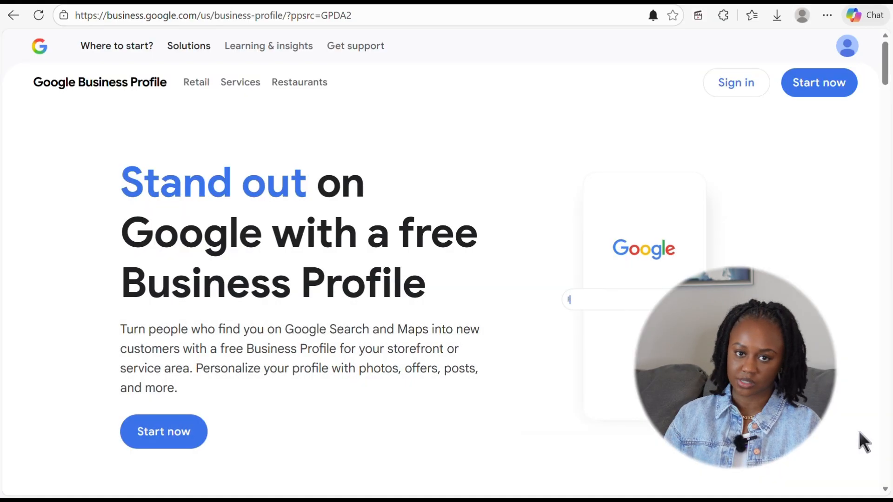
click(732, 83)
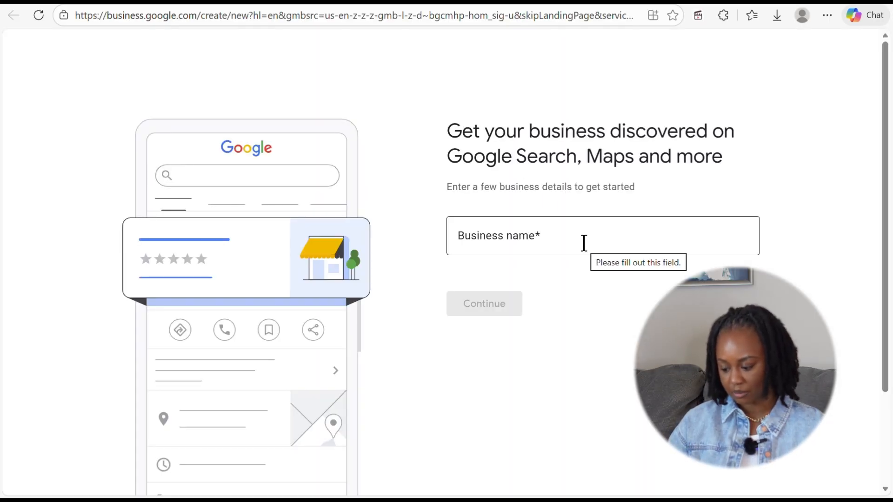
- Enter 'Deebella Digital' as the business name, dismiss the suggestions and continue
click(538, 240)
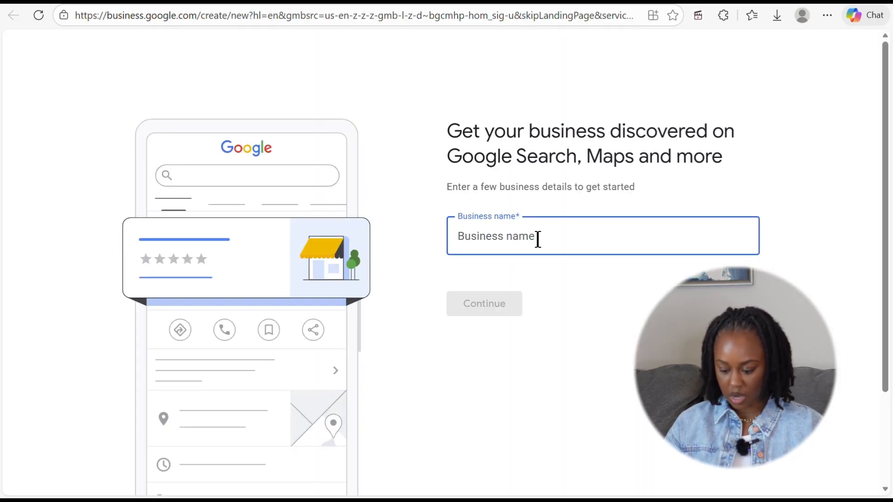
text(Deeb)
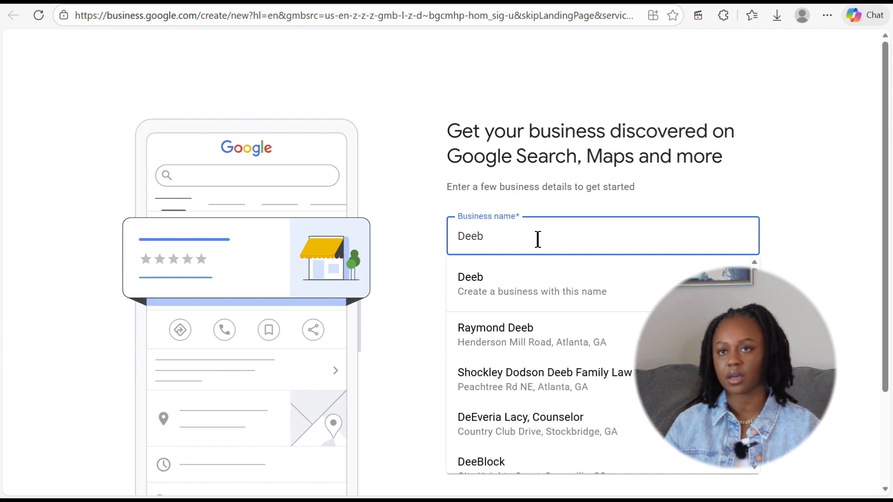
text(ella D)
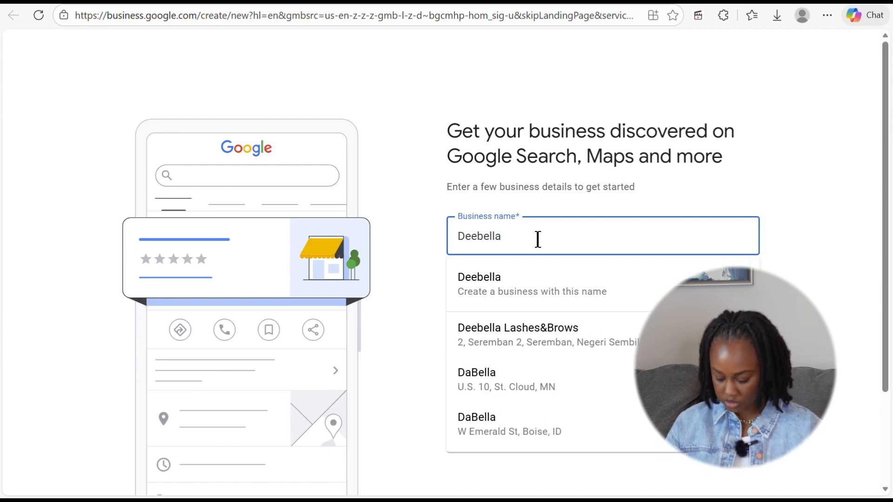
key(BackSpace)
key(BackSpace)
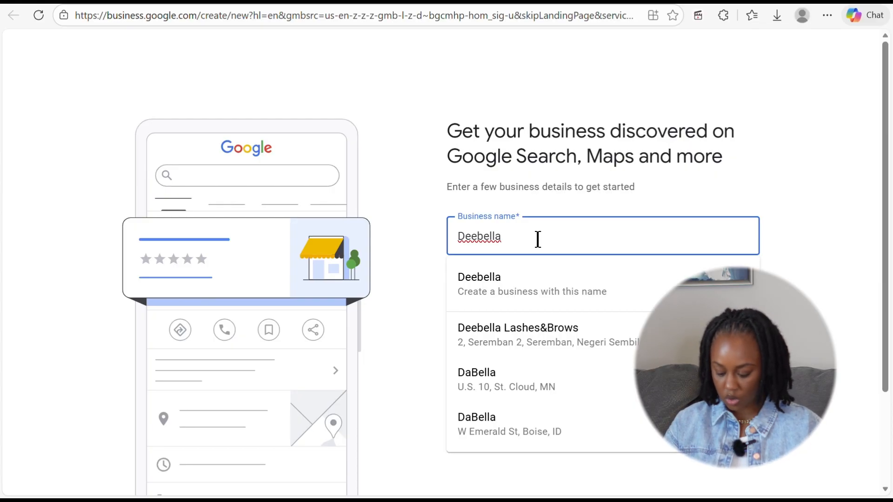
text(D)
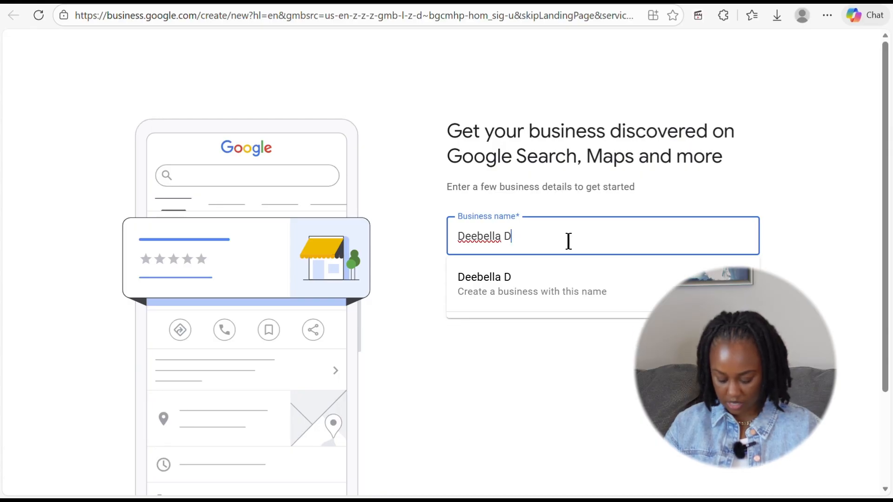
text(igital)
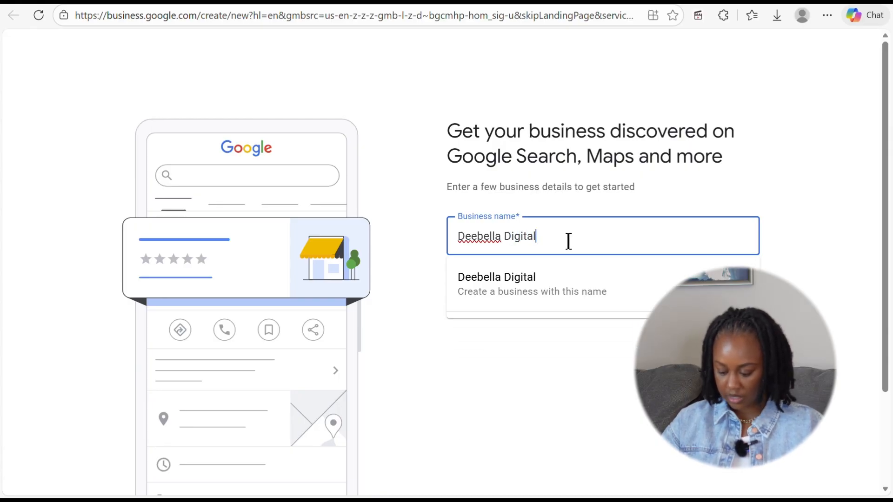
click(529, 308)
click(493, 306)
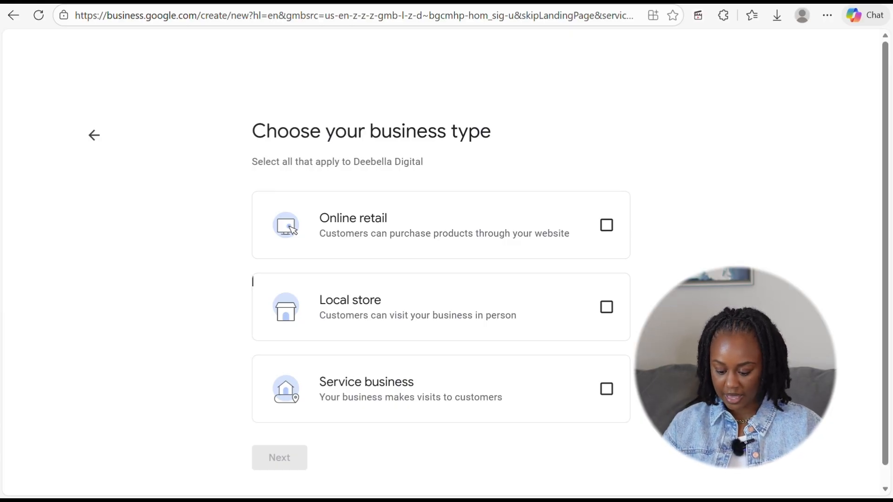
- Choose Service business as the only business type, with Online retail left unticked, and continue
click(608, 390)
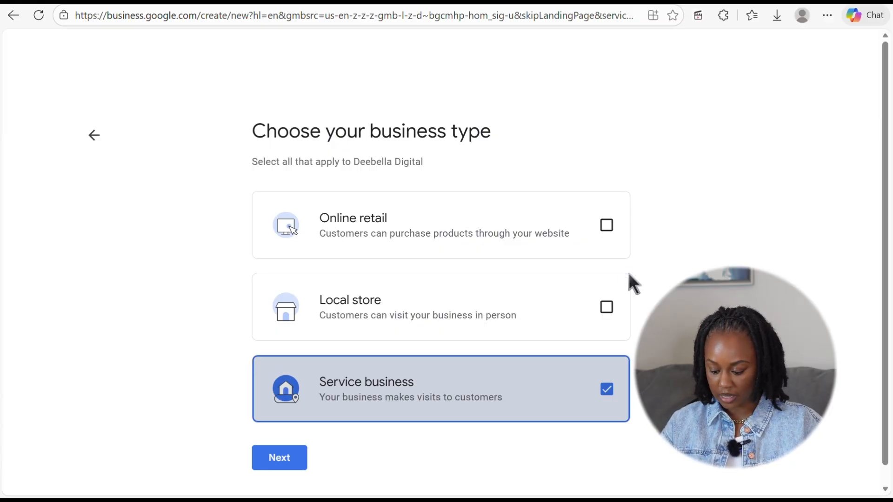
click(603, 236)
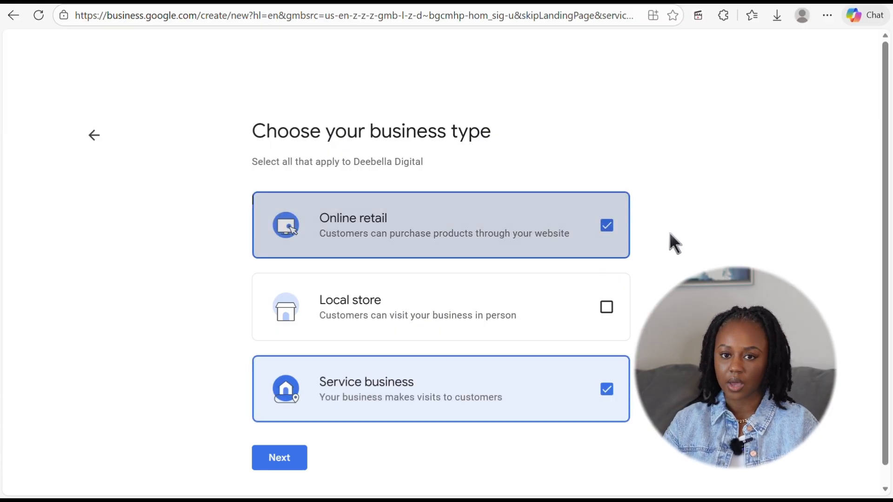
click(608, 229)
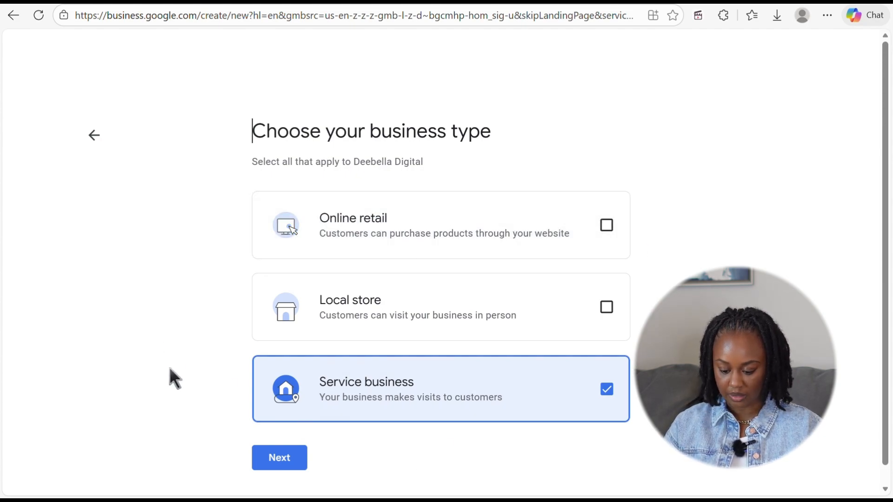
click(285, 465)
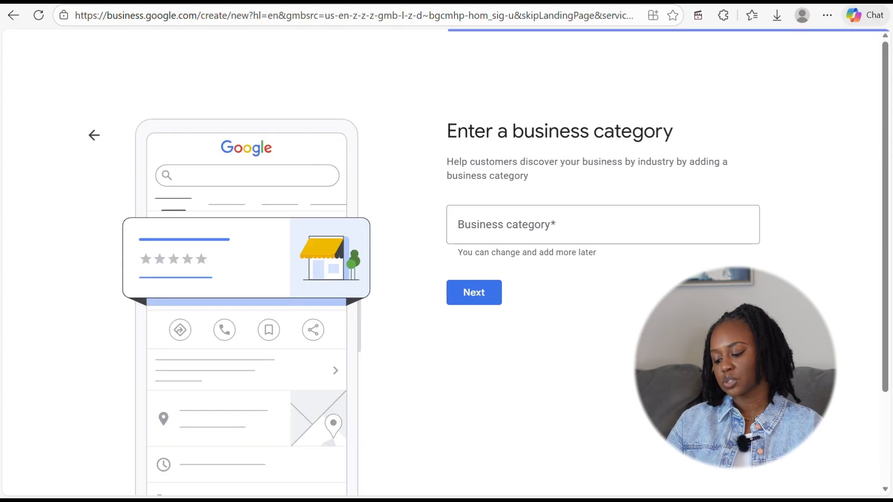
- Search categories for digital, business and consultant, then submit Business to business service
click(657, 228)
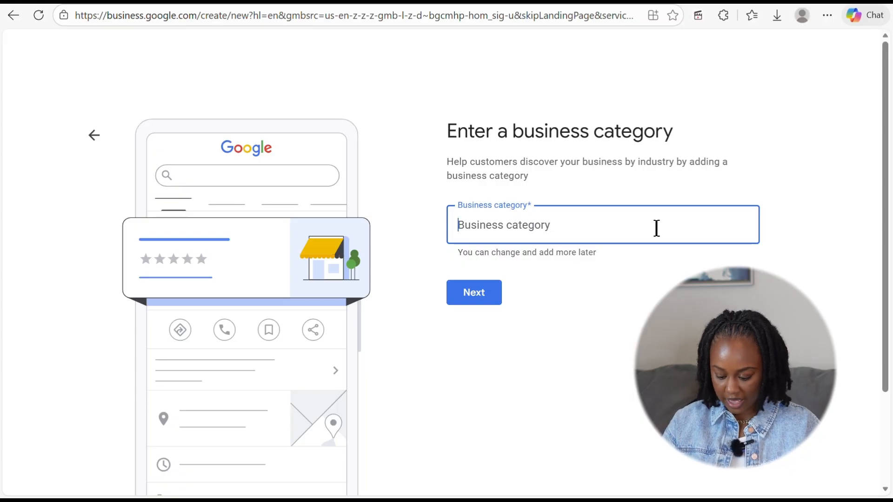
text(digital)
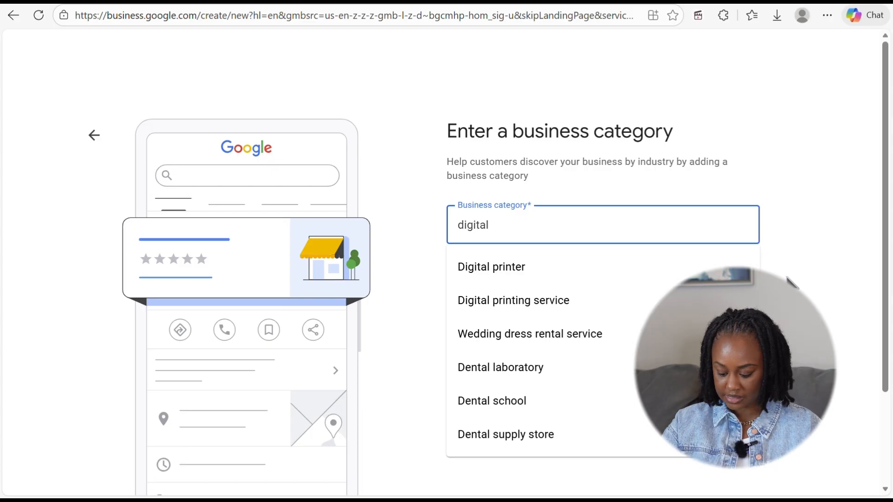
key(BackSpace)
key(BackSpace)
key(BackSpace)
key(BackSpace)
key(BackSpace)
key(BackSpace)
key(BackSpace)
key(BackSpace)
text(busin)
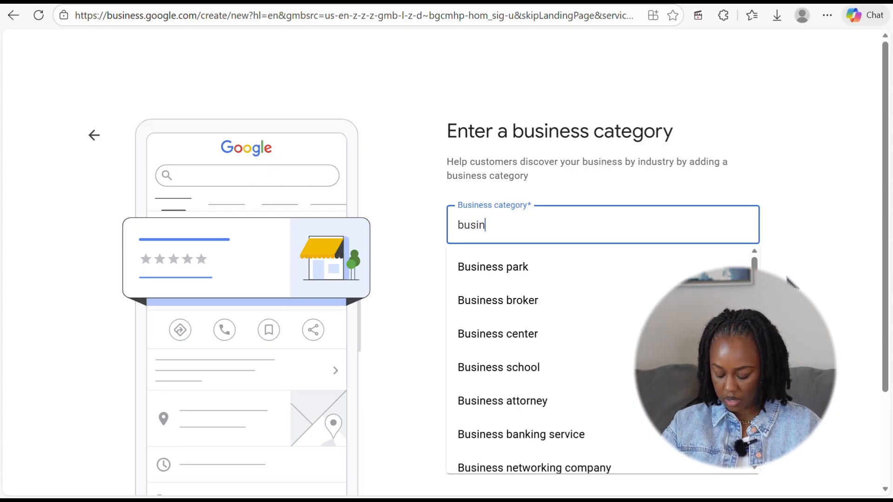
text(ess)
scroll(651, 325, down, 3)
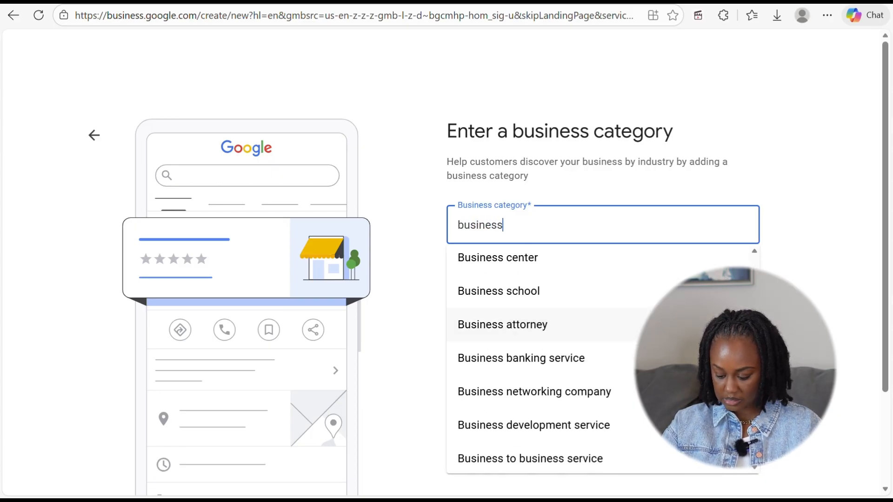
scroll(544, 421, down, 1)
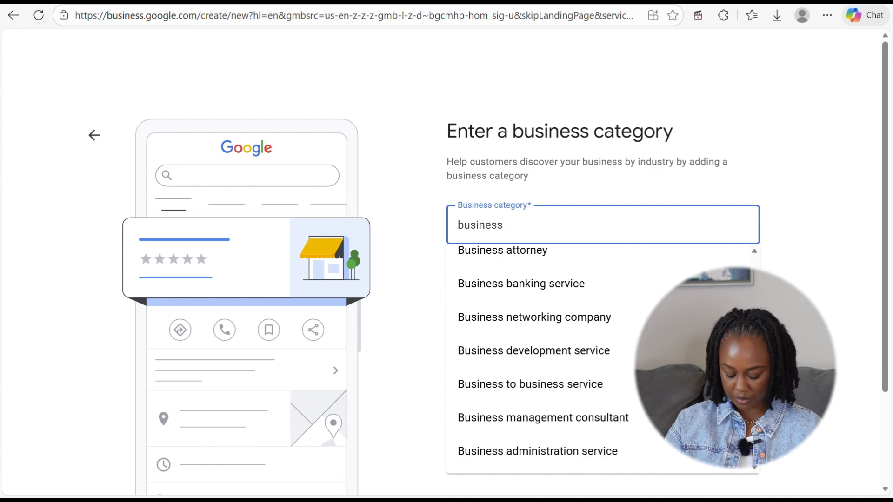
double_click(480, 225)
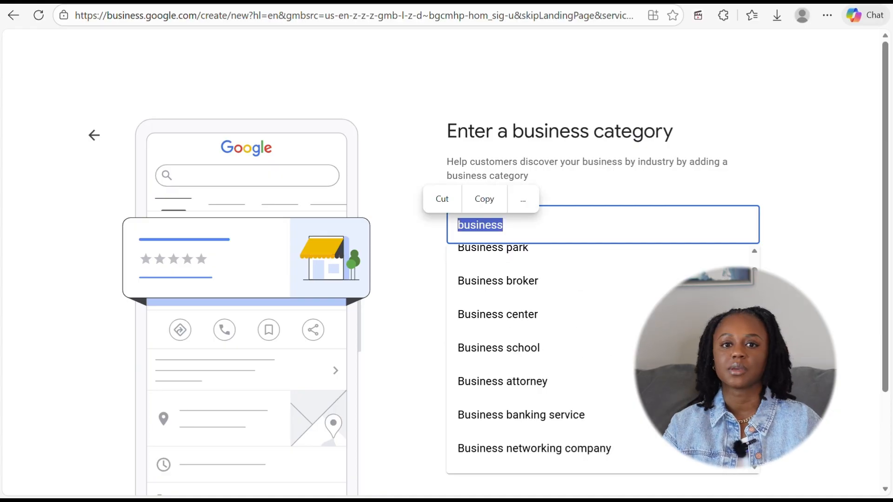
text(consultant)
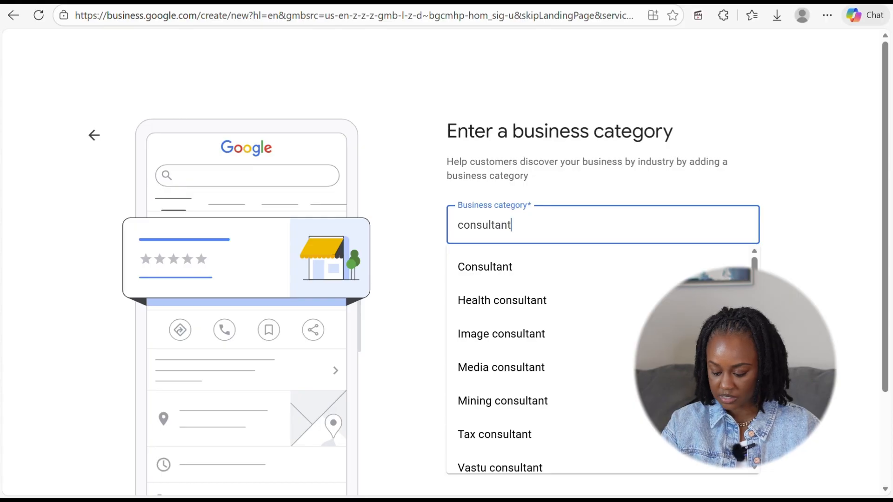
scroll(535, 363, down, 6)
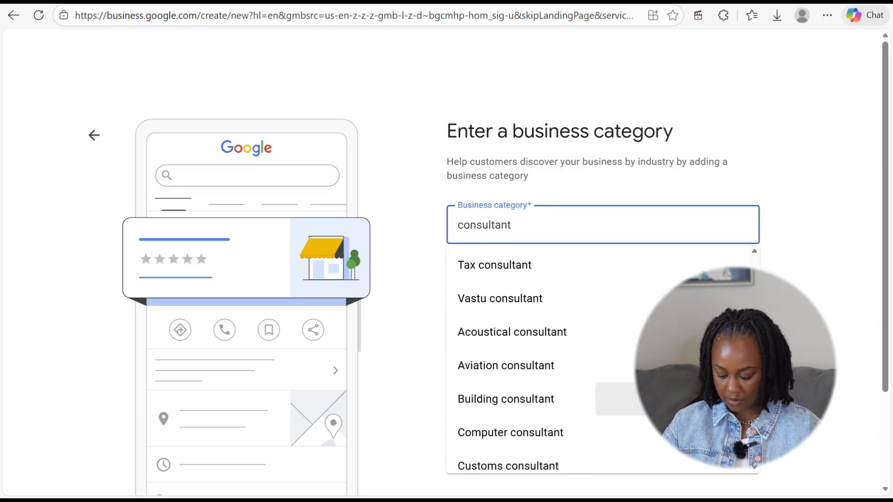
scroll(534, 419, down, 1)
double_click(484, 225)
text(busi)
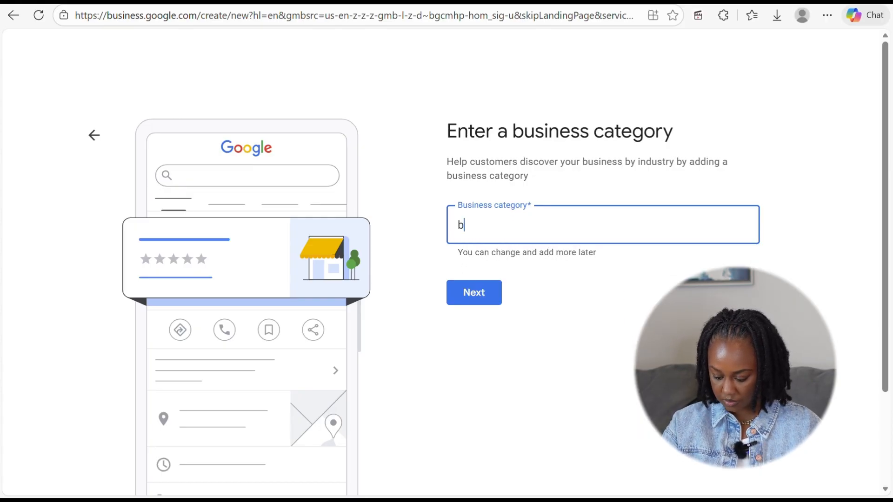
text(nes)
key(Return)
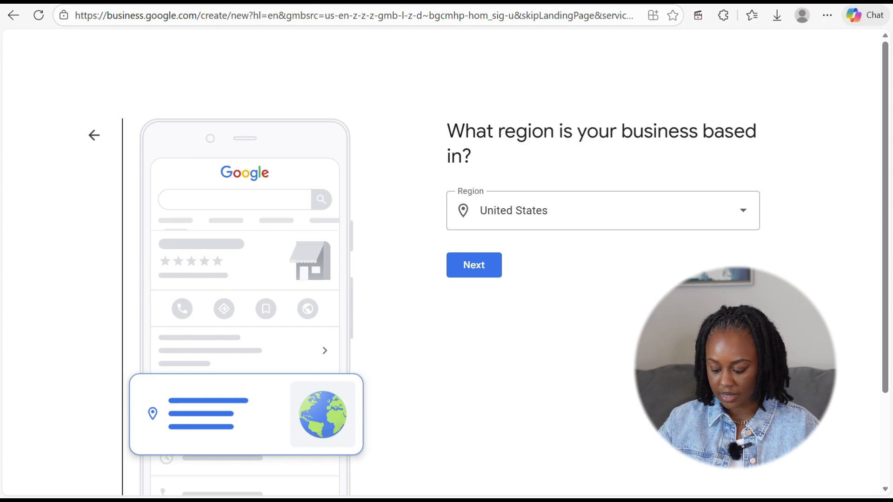
- Keep United States as the region, enter website deebelladigital.com and submit the contact details
key(Return)
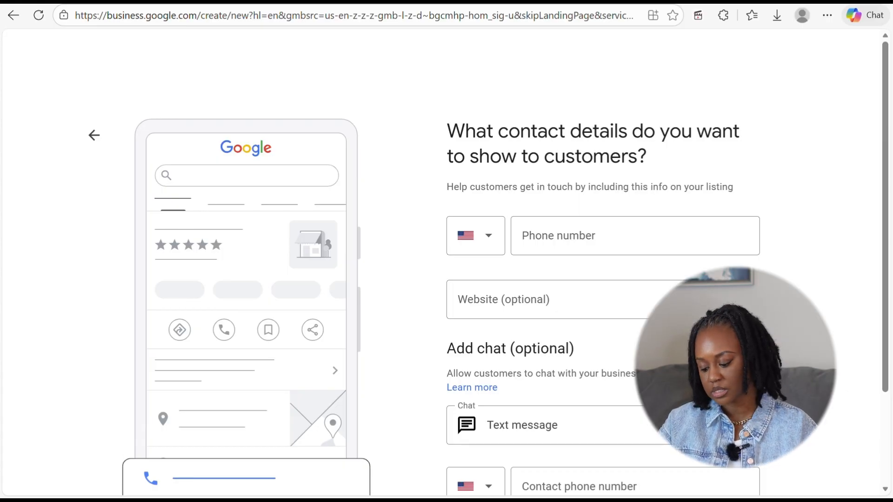
scroll(447, 266, down, 1)
scroll(447, 265, down, 1)
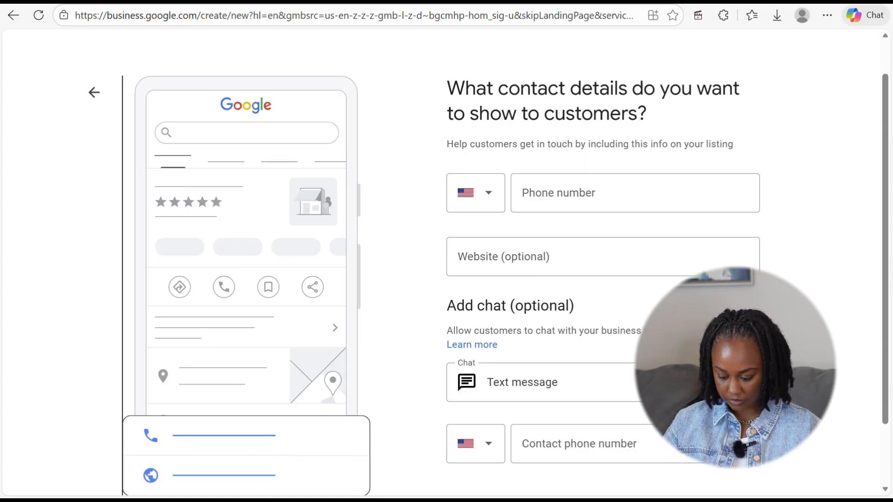
click(503, 257)
text(deebelk)
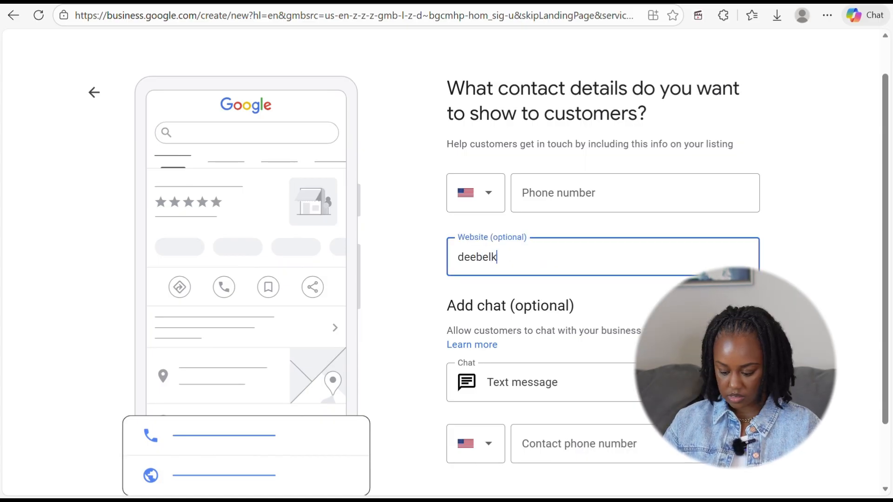
key(BackSpace)
text(la)
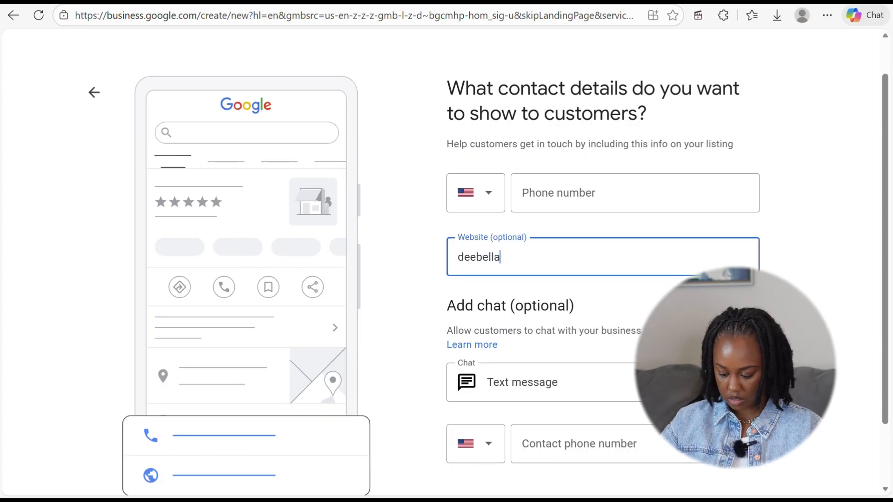
text(digital.com)
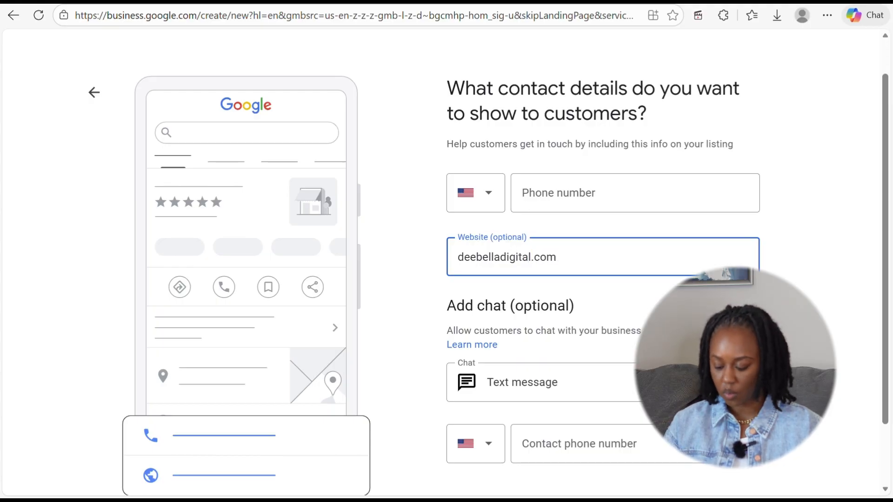
scroll(489, 279, down, 2)
scroll(446, 264, down, 1)
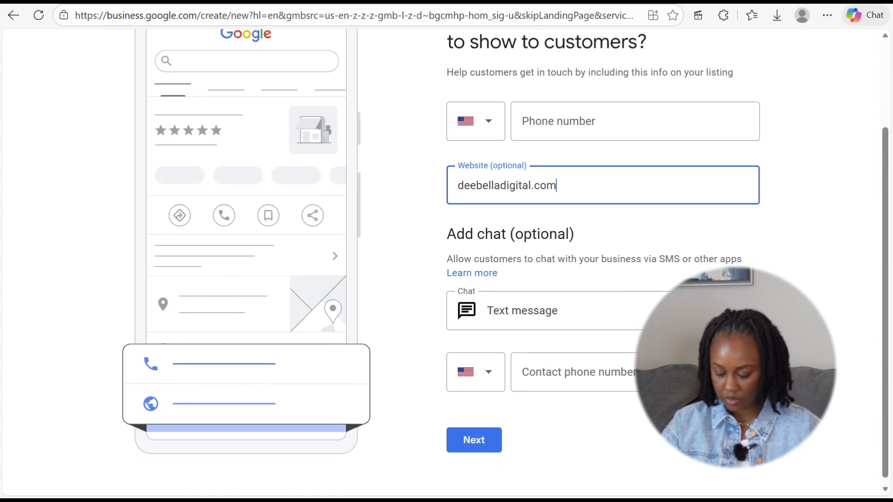
scroll(505, 256, down, 1)
key(Return)
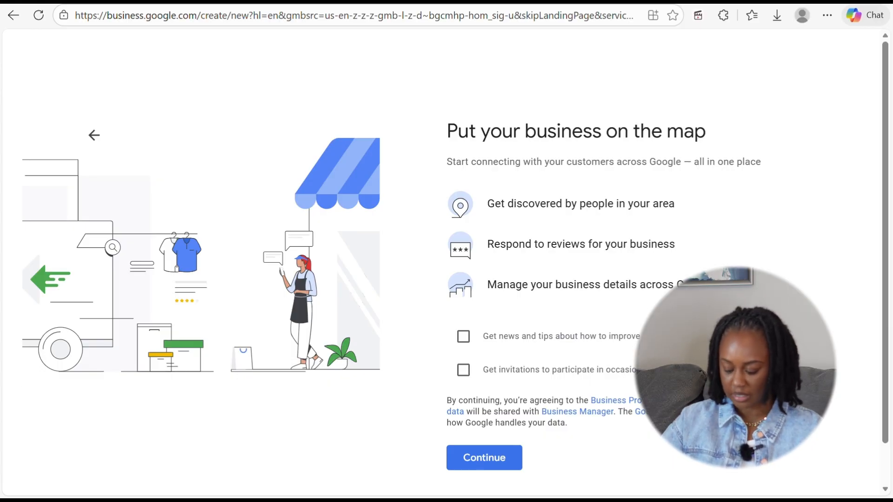
- Leave the Google invitations option unticked and accept the terms to continue
click(463, 370)
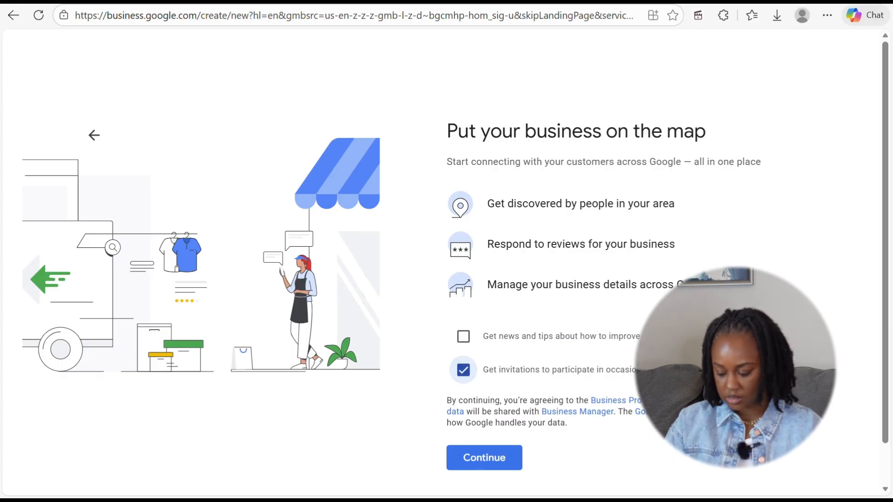
click(463, 371)
scroll(463, 370, down, 1)
click(484, 412)
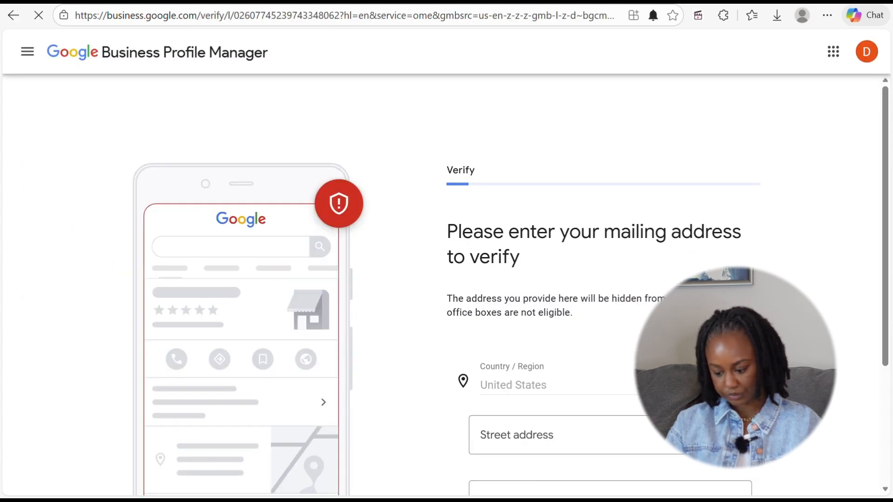
- Fill in the mailing address street, city, state and ZIP, then submit it for verification
scroll(446, 283, down, 3)
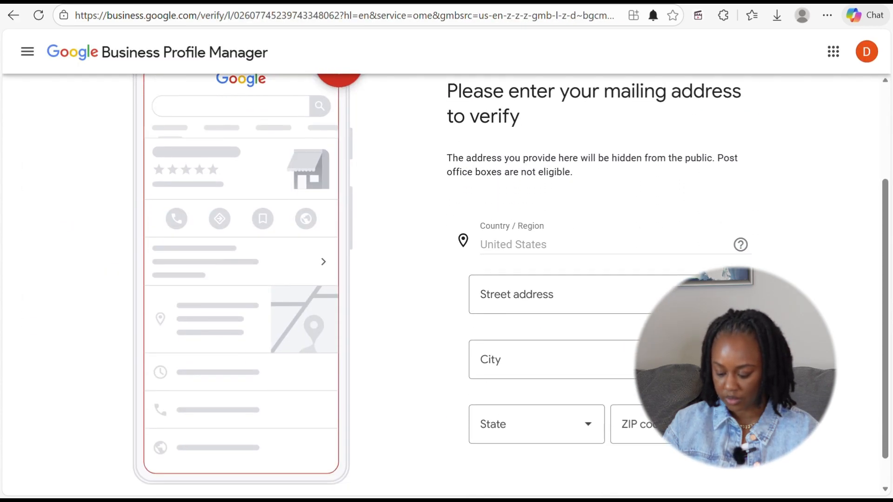
scroll(510, 284, down, 1)
scroll(511, 284, up, 3)
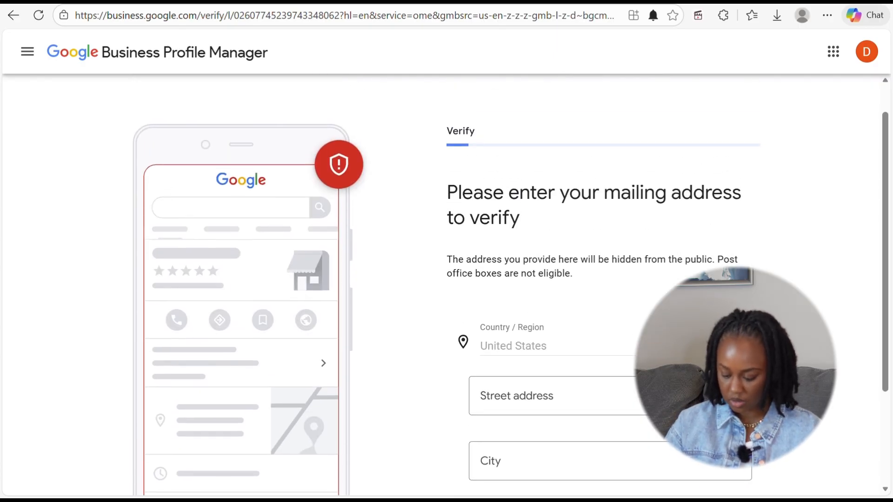
scroll(511, 283, down, 3)
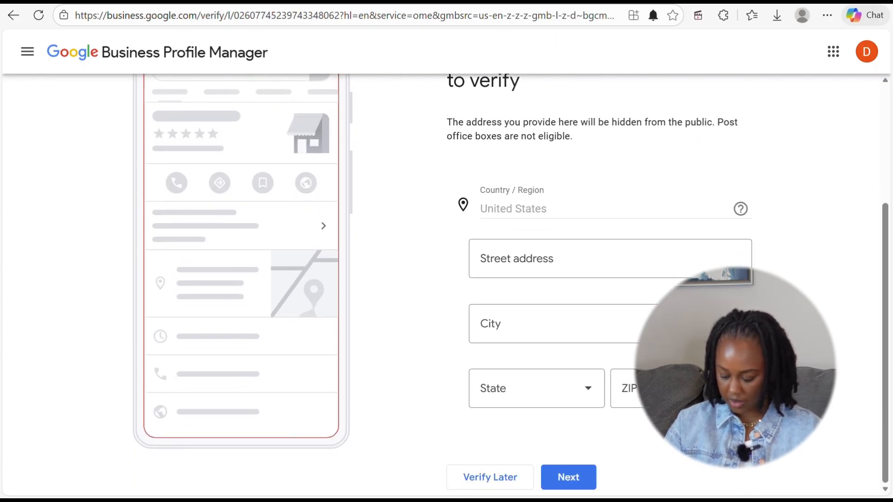
click(517, 259)
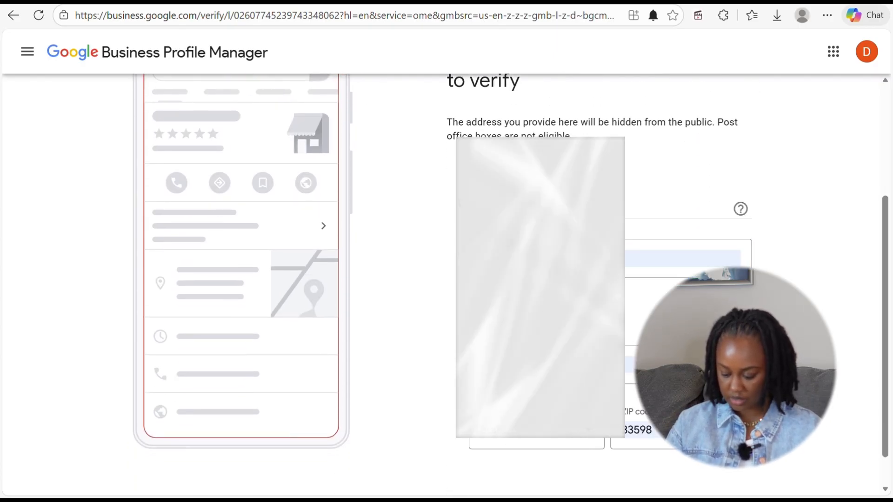
scroll(400, 283, down, 1)
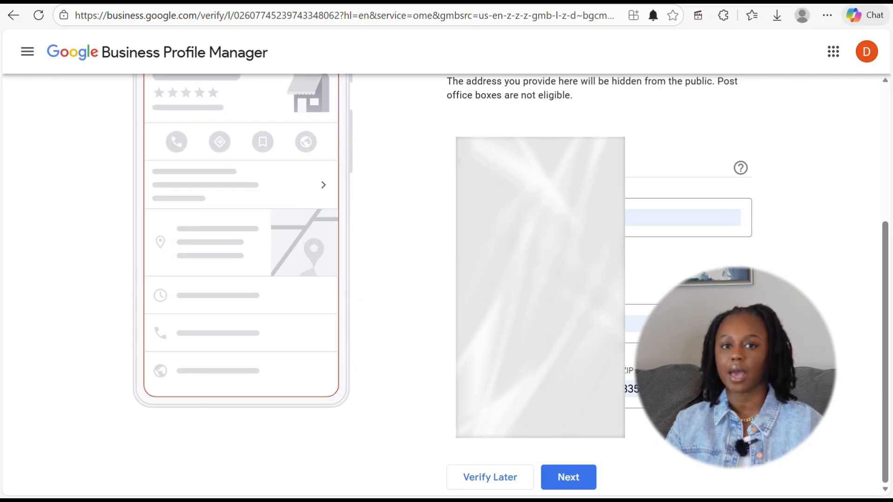
click(526, 389)
scroll(526, 284, down, 4)
click(518, 233)
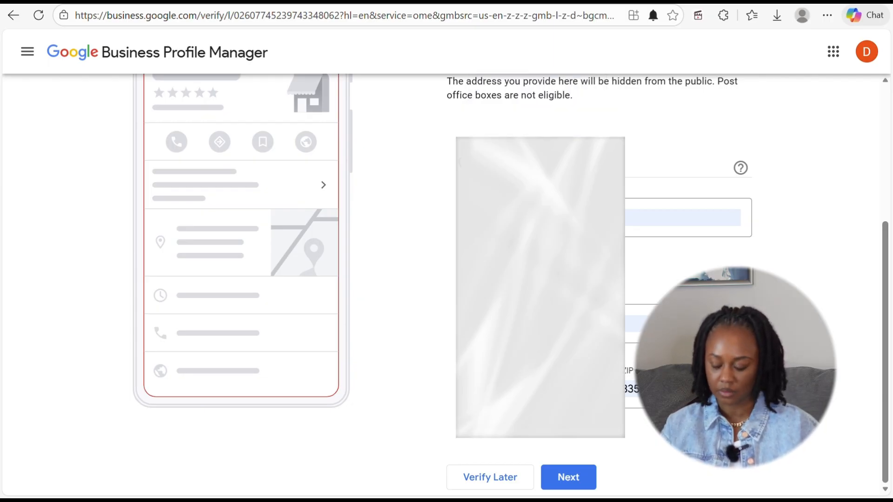
click(568, 477)
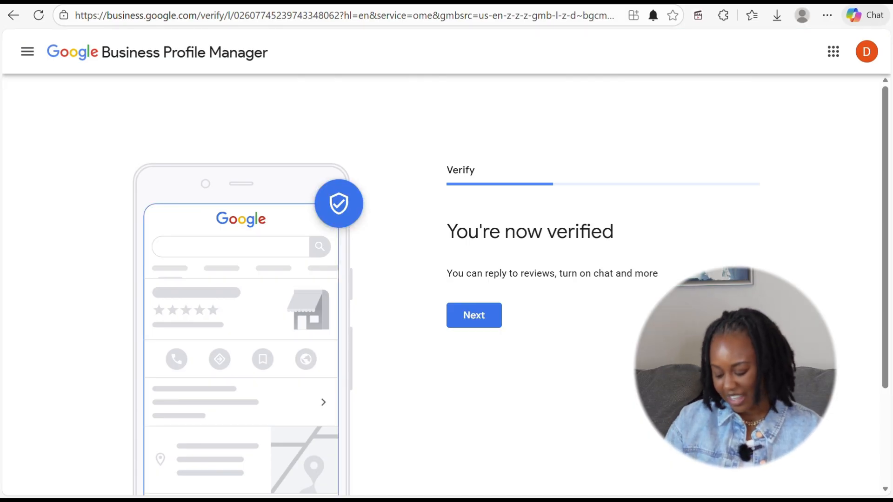
- Add Telemarketing and a custom Web design entry as the offered services
click(474, 315)
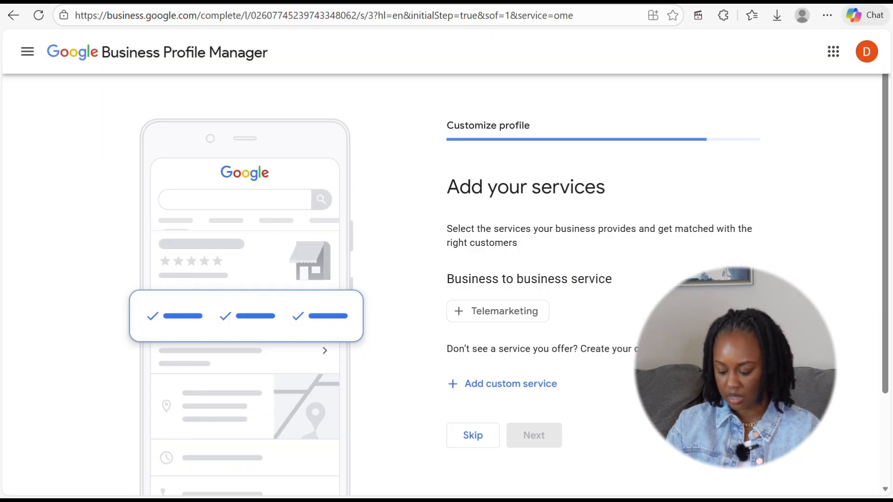
click(448, 303)
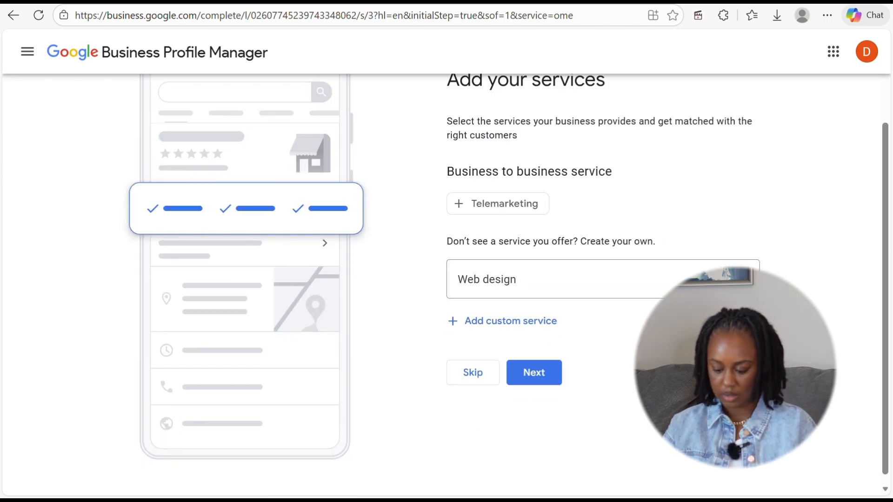
click(510, 321)
click(534, 431)
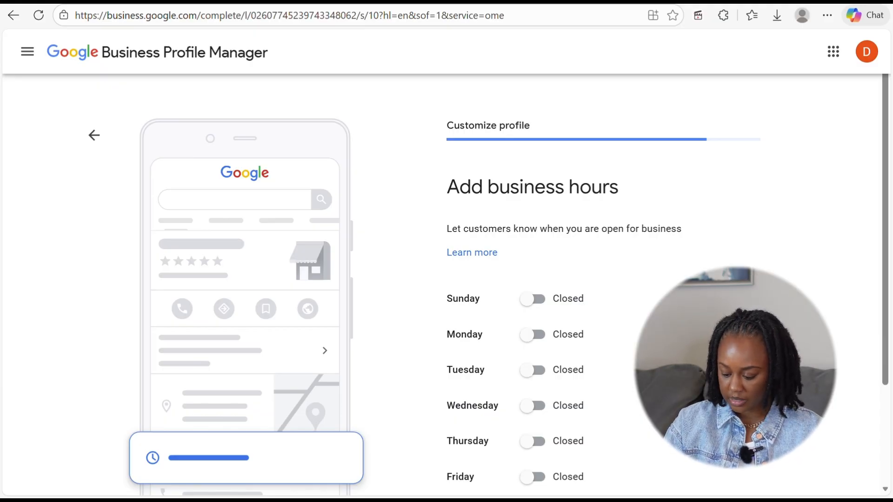
- Mark Saturday and Sunday as open, with Sunday open 24 hours
scroll(533, 335, down, 2)
click(533, 412)
click(533, 198)
scroll(532, 197, down, 2)
click(484, 145)
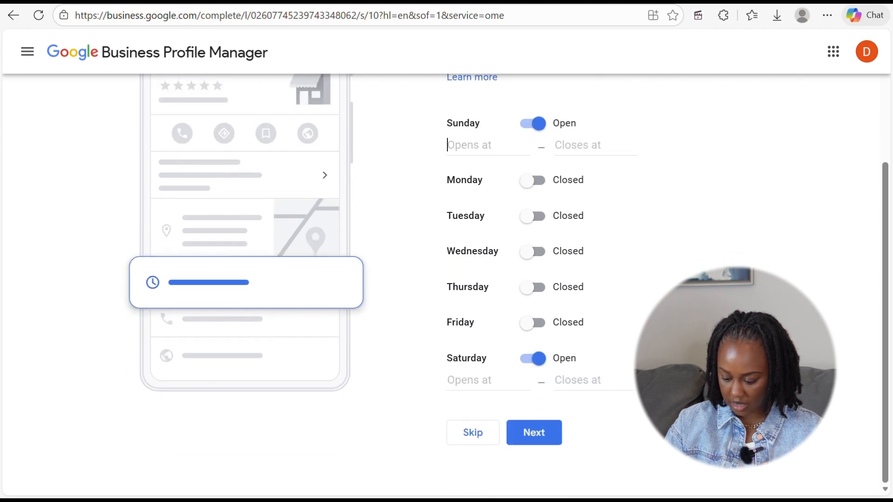
click(479, 175)
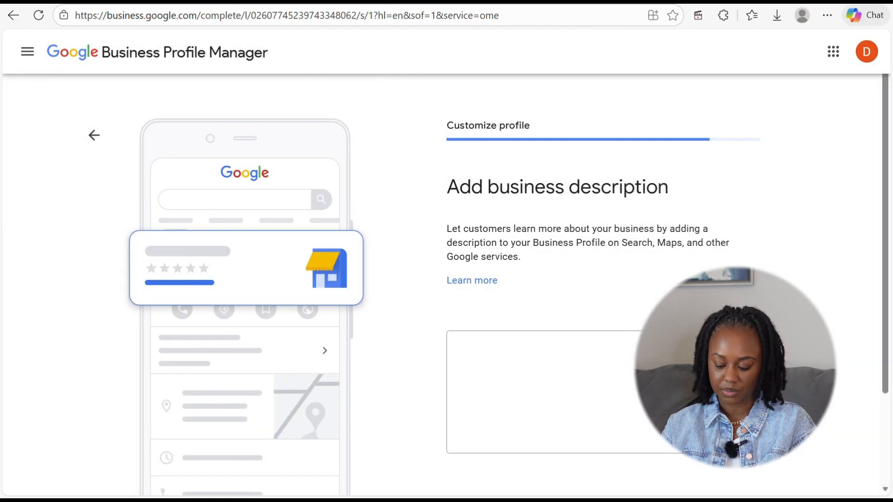
- Write the description 'Digital Library For Entrepreneurs - Technology Tools…', fix the misspelling, and save
click(670, 392)
text(Digita)
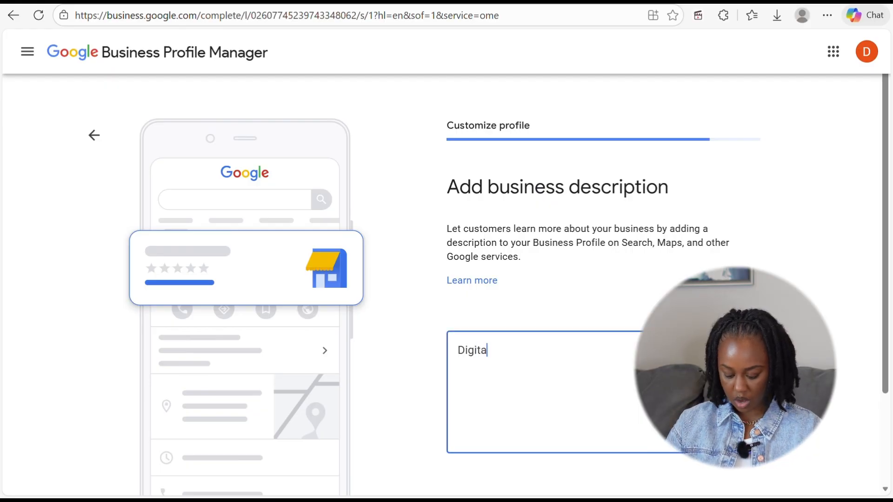
text(l Lo)
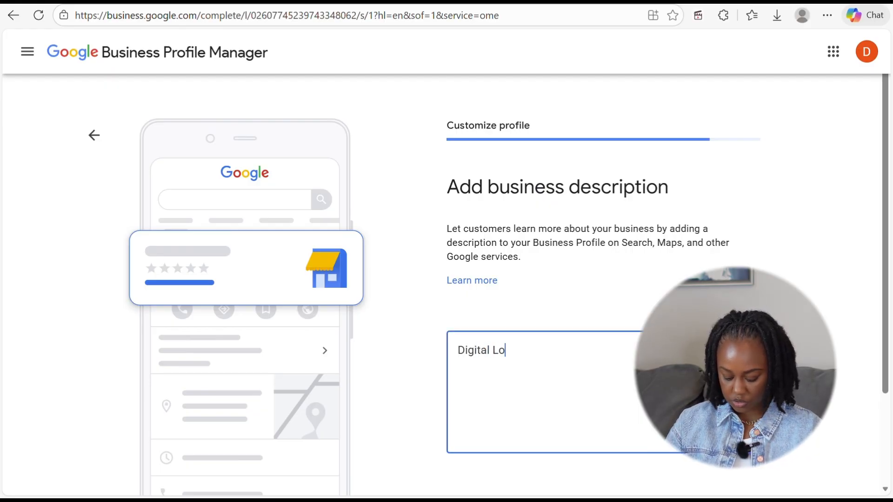
key(BackSpace)
text(ibrary For Entreprenuers)
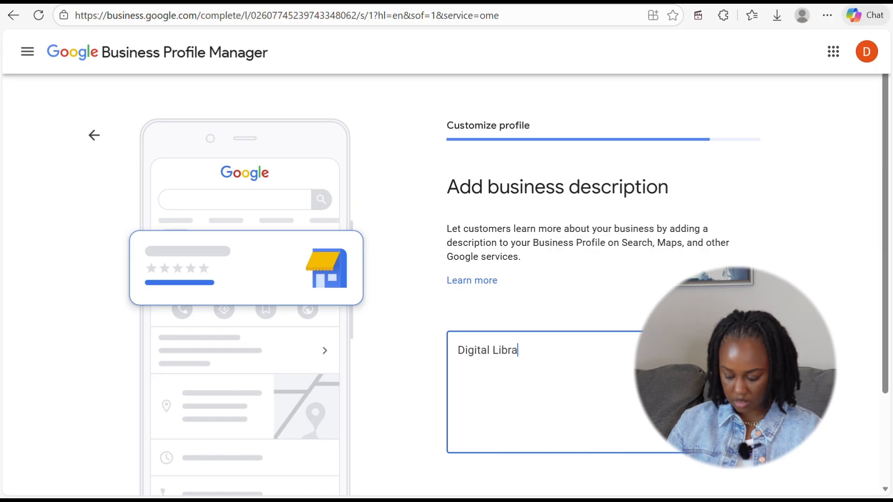
text( -)
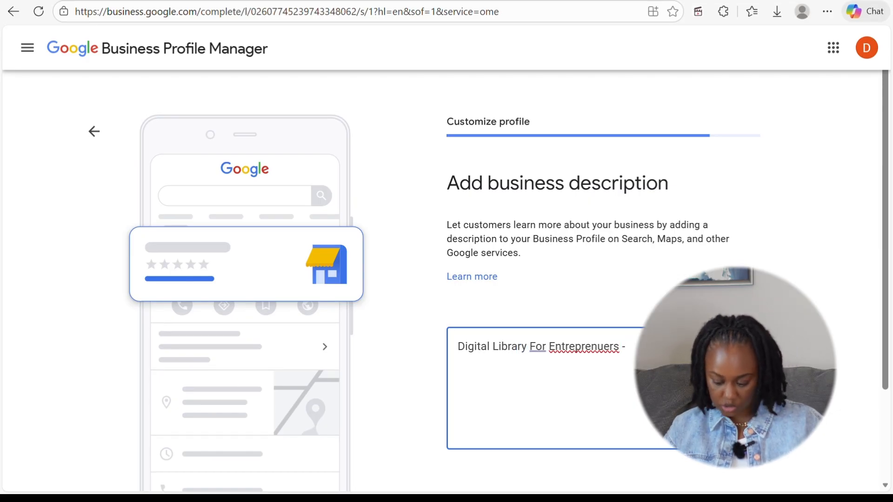
click(585, 344)
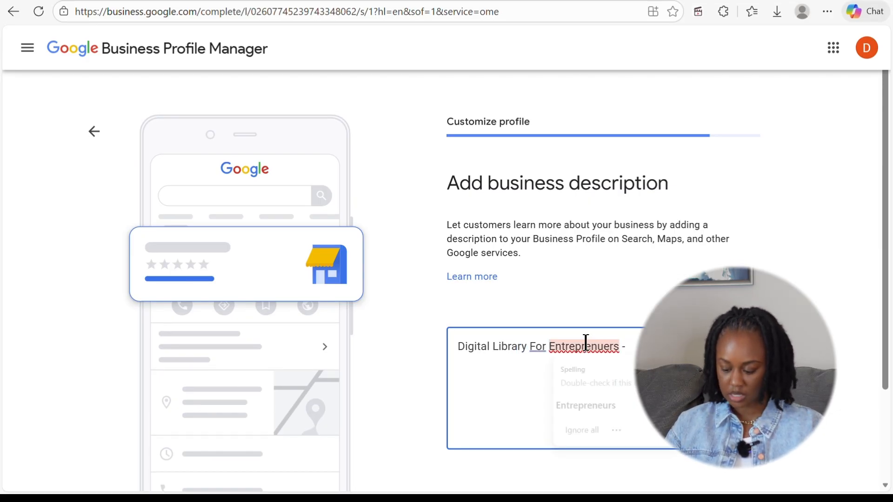
click(584, 405)
text(Tec)
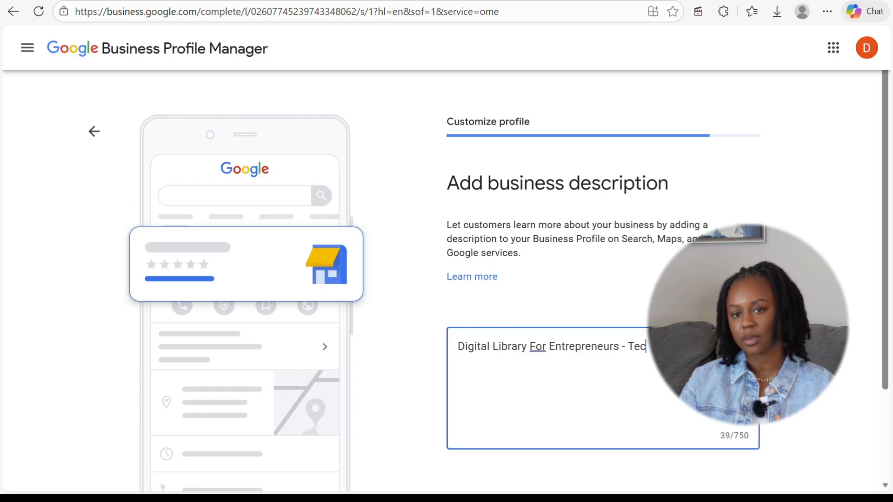
text(hnology Tools)
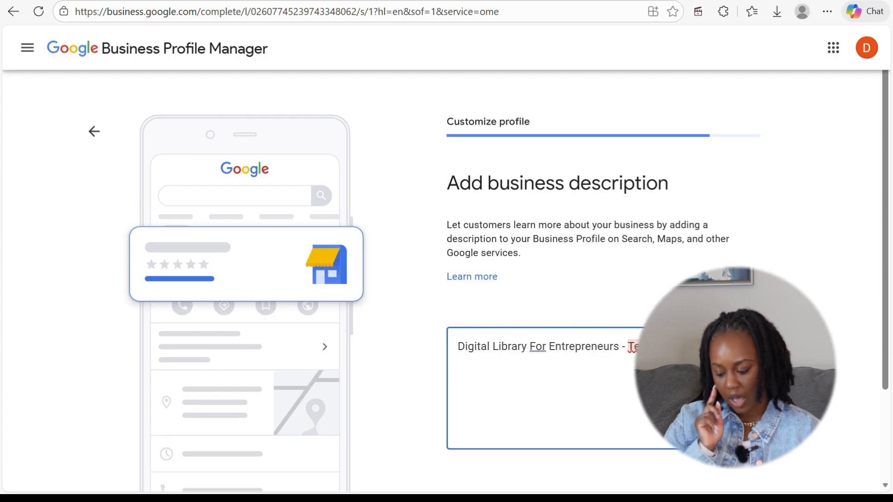
text(how to build and manage the digital aspects of their)
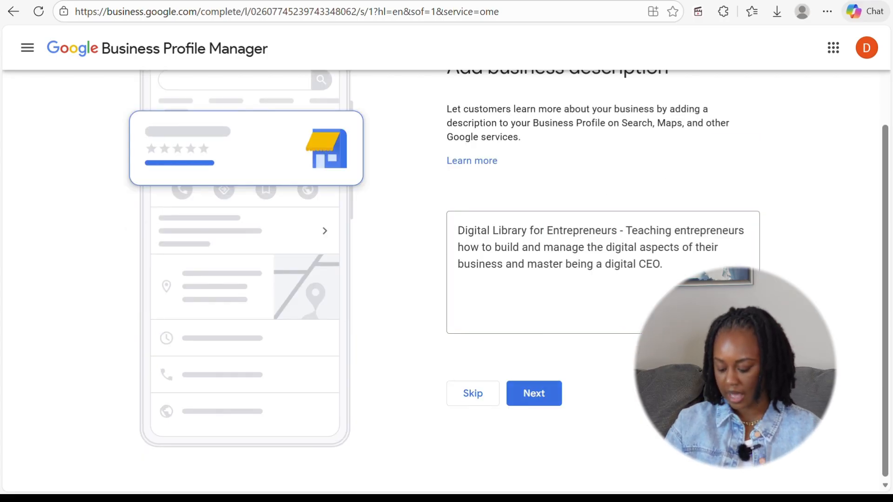
click(534, 394)
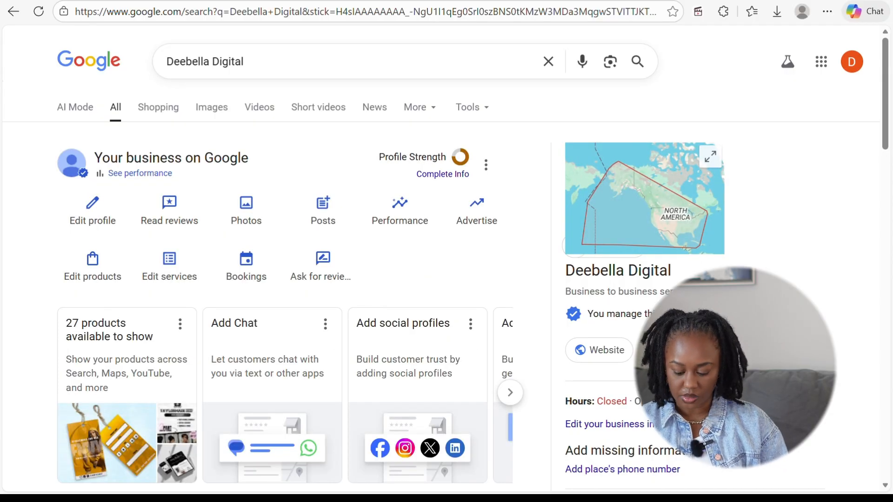
scroll(760, 268, down, 1)
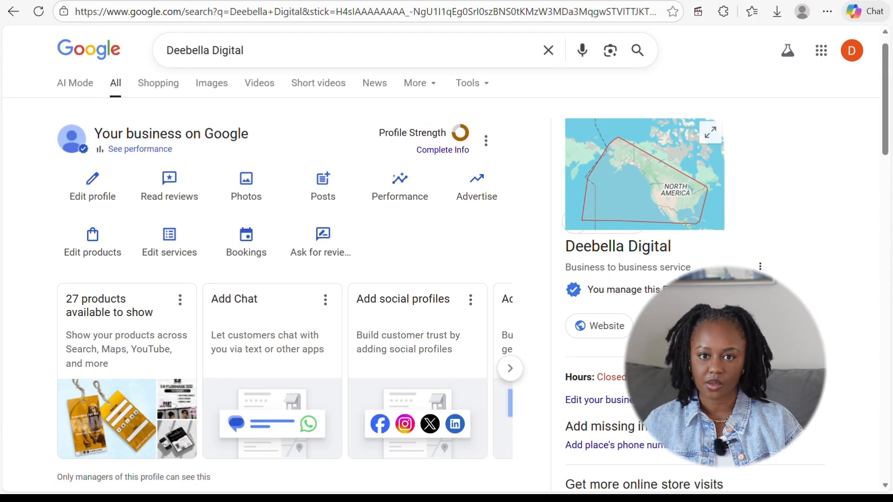
scroll(760, 268, up, 1)
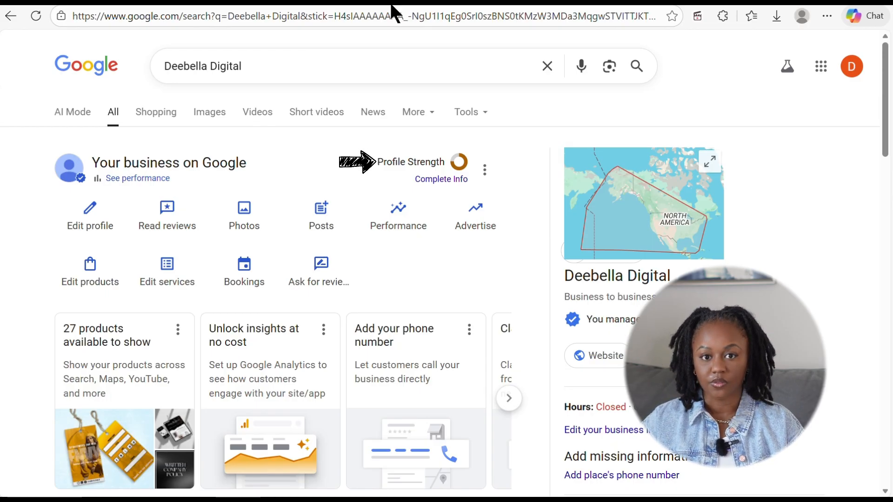
click(429, 180)
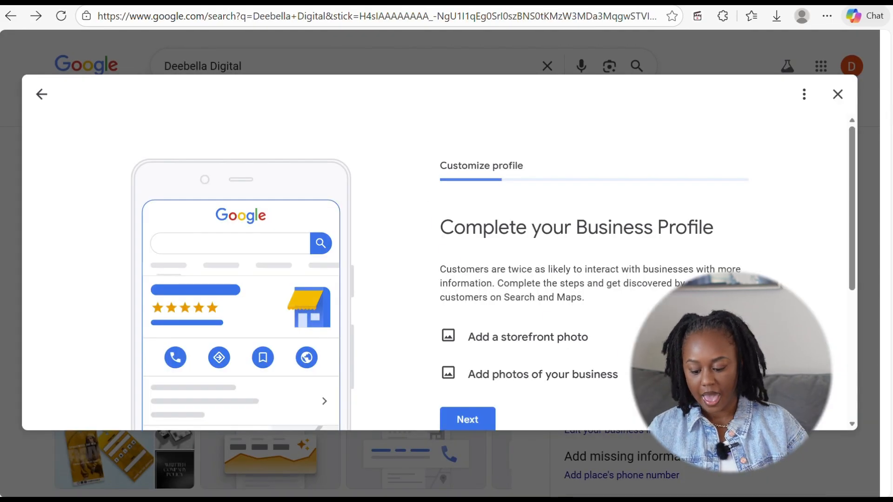
scroll(439, 270, down, 3)
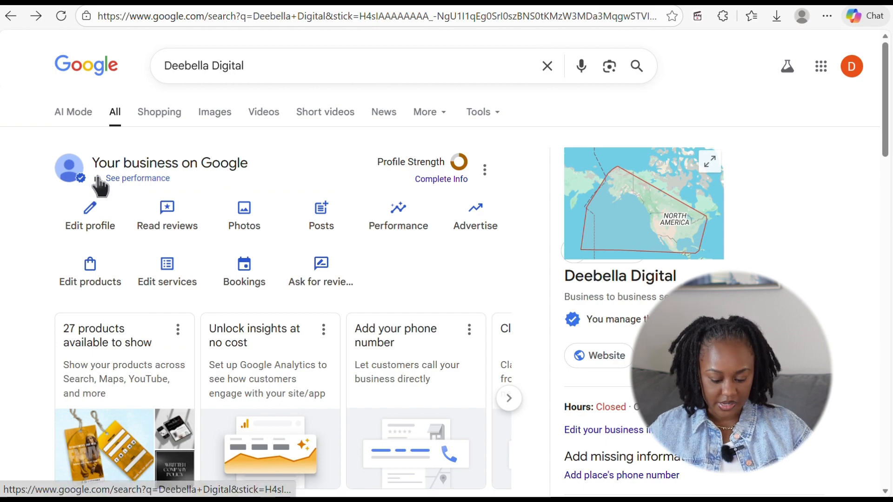
click(136, 182)
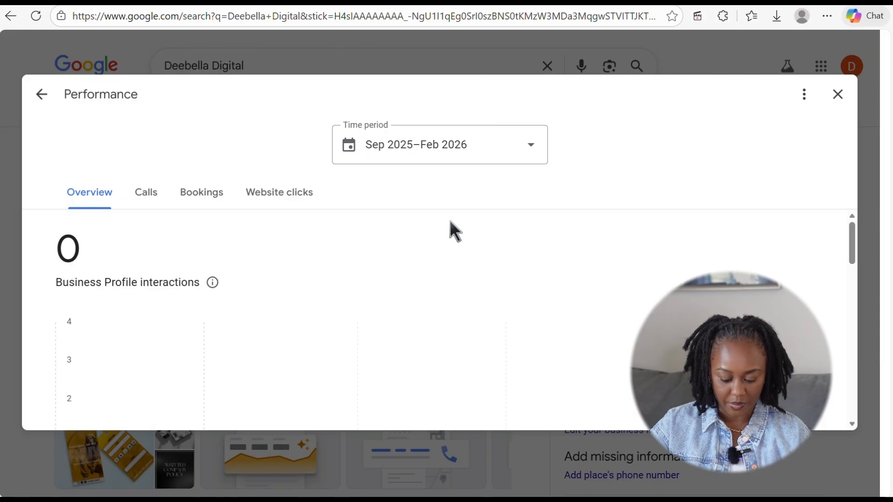
scroll(450, 221, down, 6)
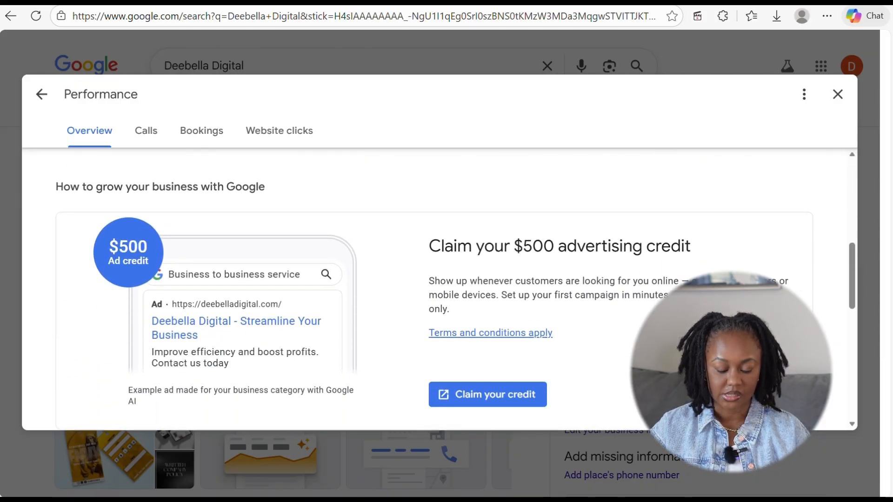
scroll(439, 293, up, 6)
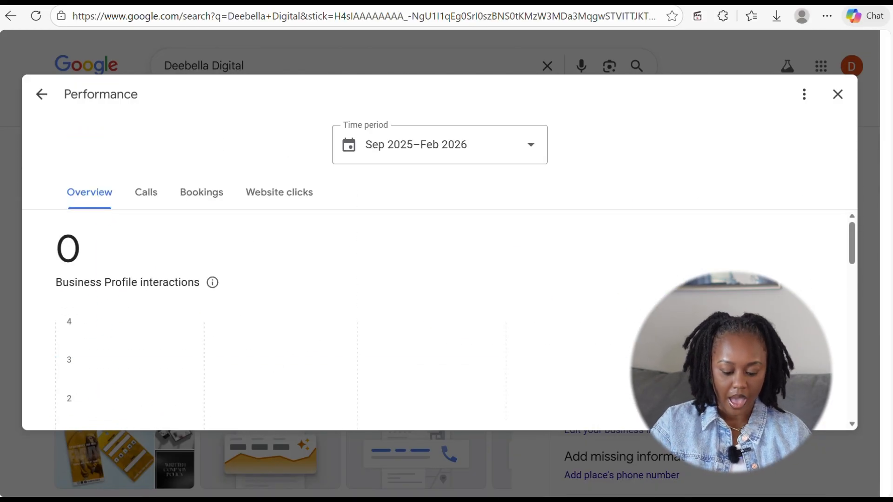
click(146, 192)
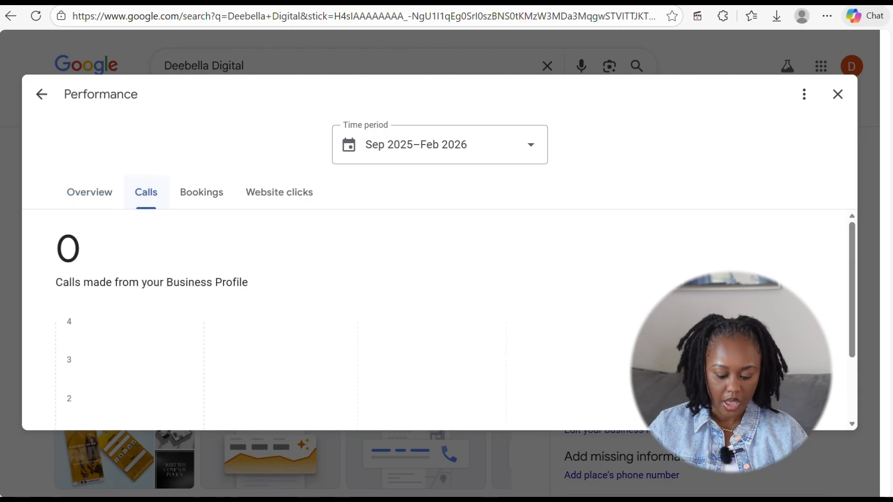
click(201, 192)
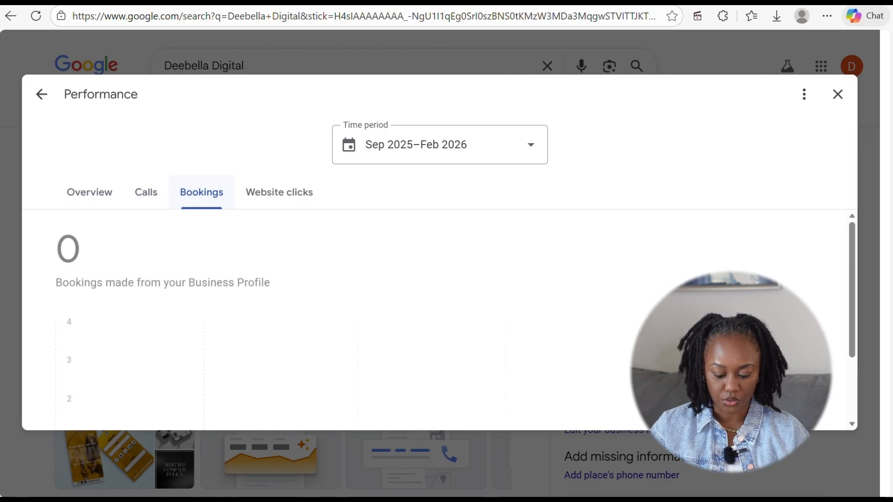
scroll(440, 298, down, 3)
scroll(439, 297, up, 3)
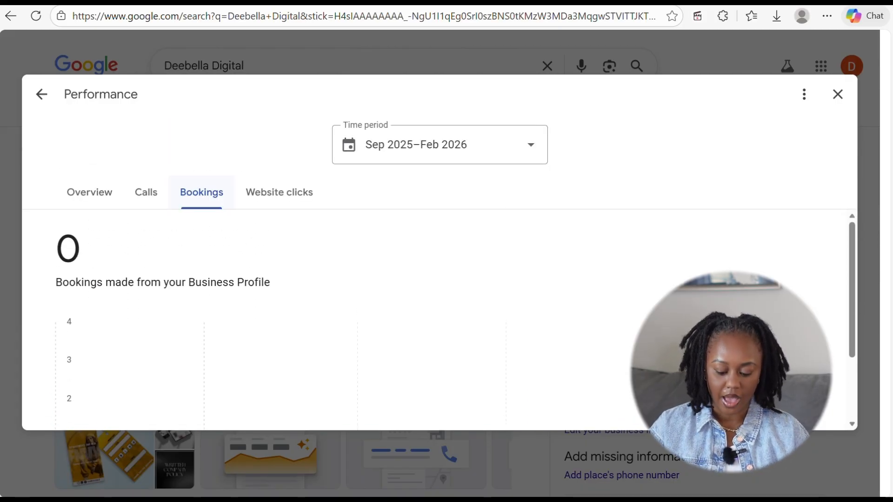
click(279, 192)
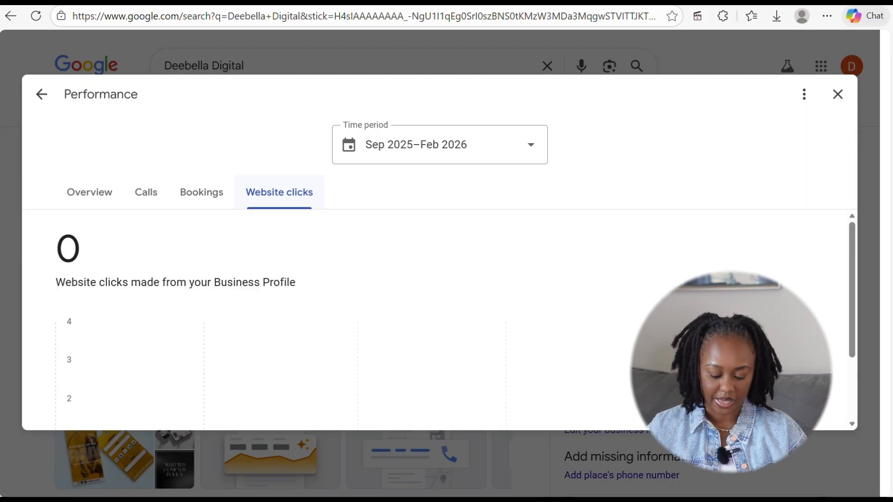
scroll(440, 297, down, 2)
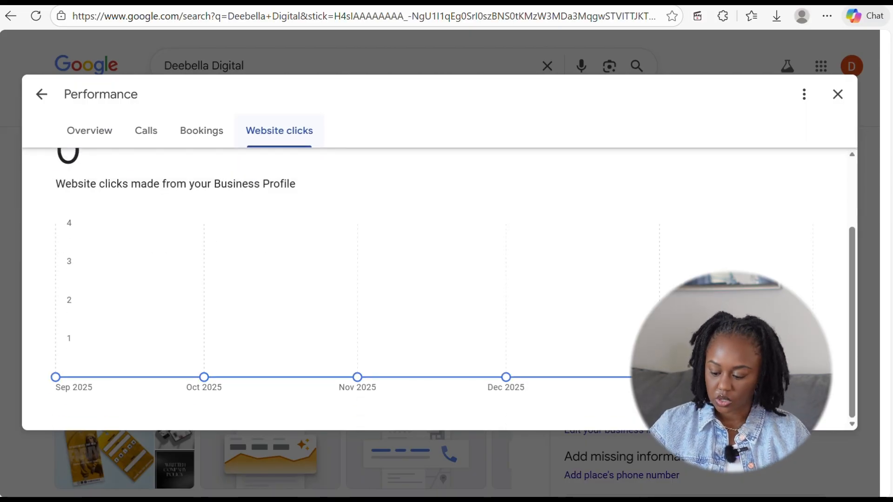
click(838, 94)
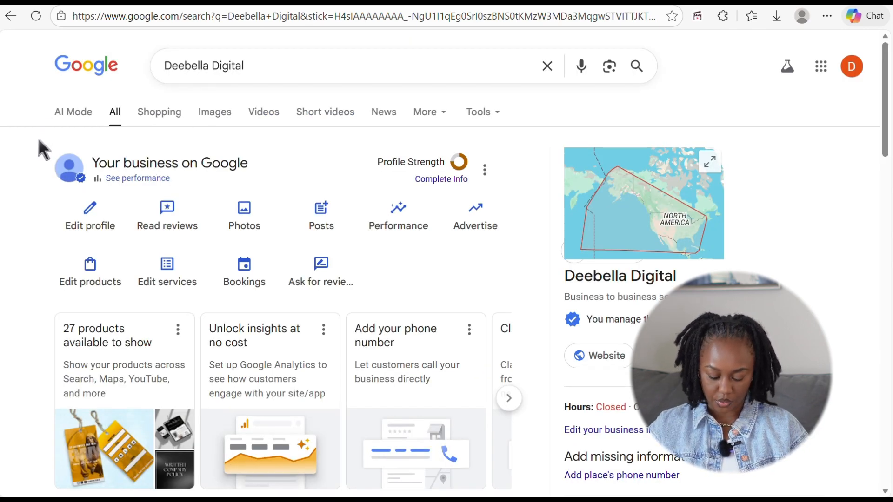
- Open the business information editor and cancel adding an opening date
click(88, 219)
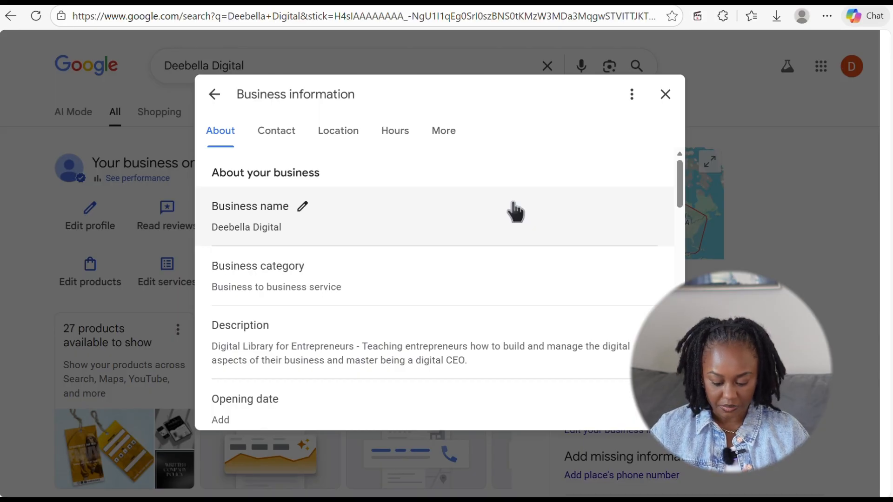
scroll(515, 212, down, 1)
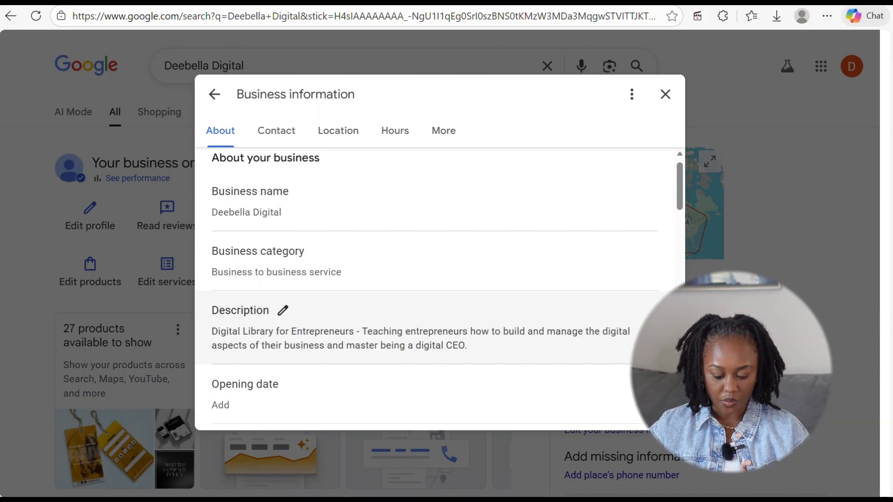
scroll(515, 212, down, 2)
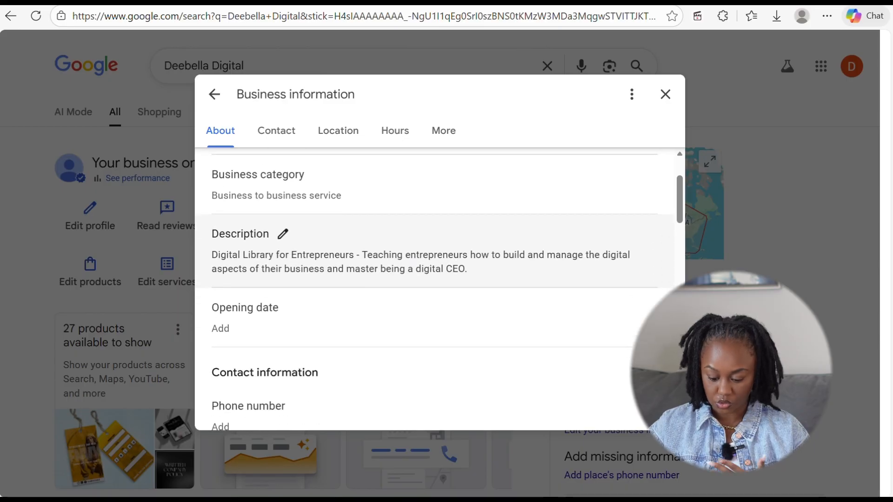
scroll(435, 251, down, 1)
click(293, 283)
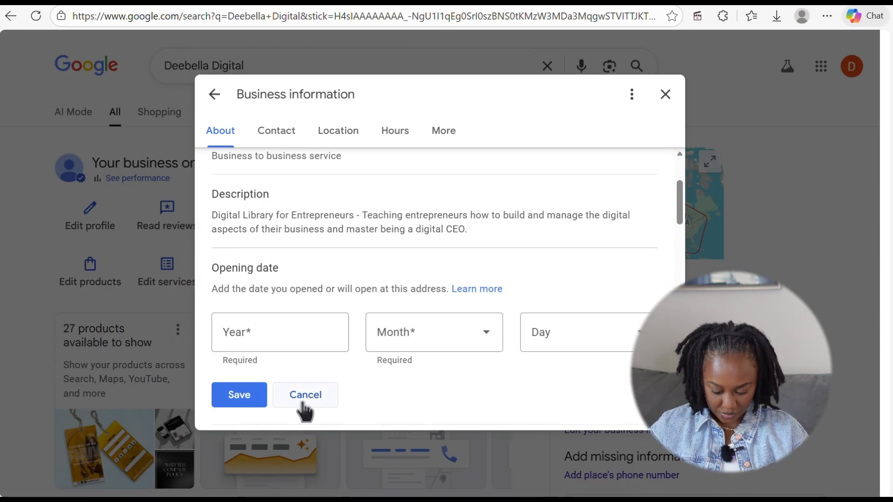
click(302, 404)
- Scroll through the Contact and Location sections down to the business hours
scroll(230, 168, down, 2)
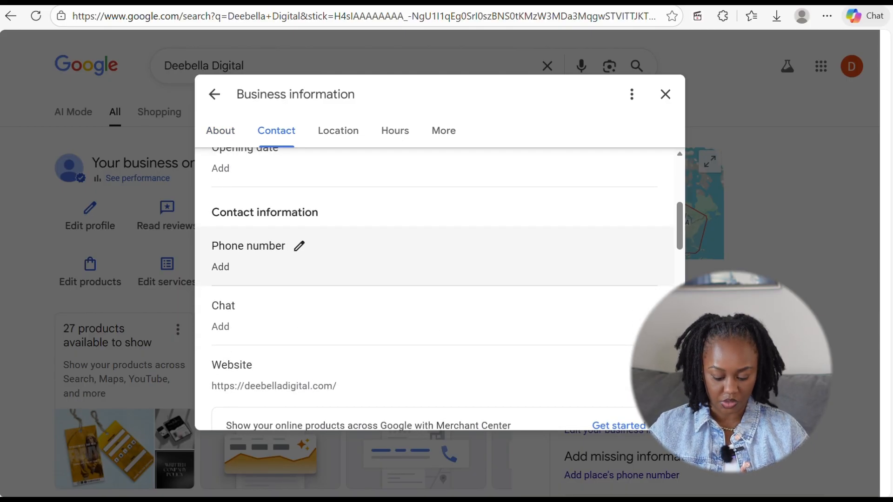
scroll(434, 288, down, 4)
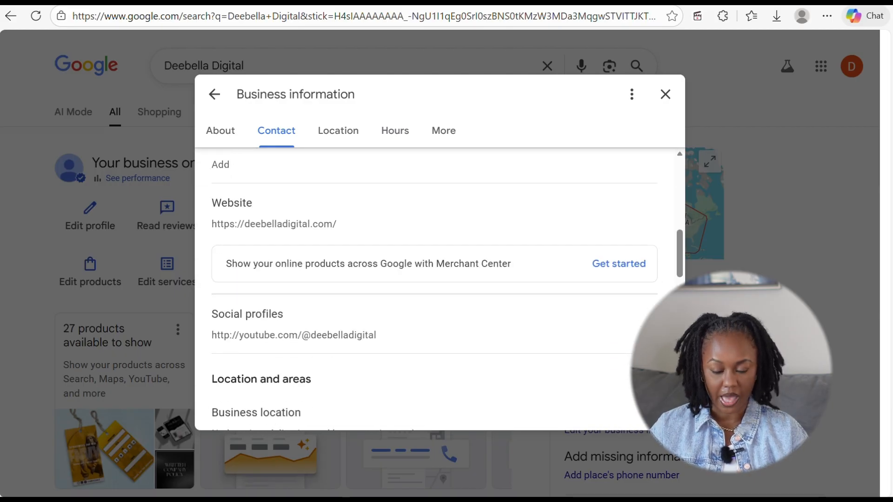
scroll(434, 288, down, 1)
scroll(435, 288, up, 3)
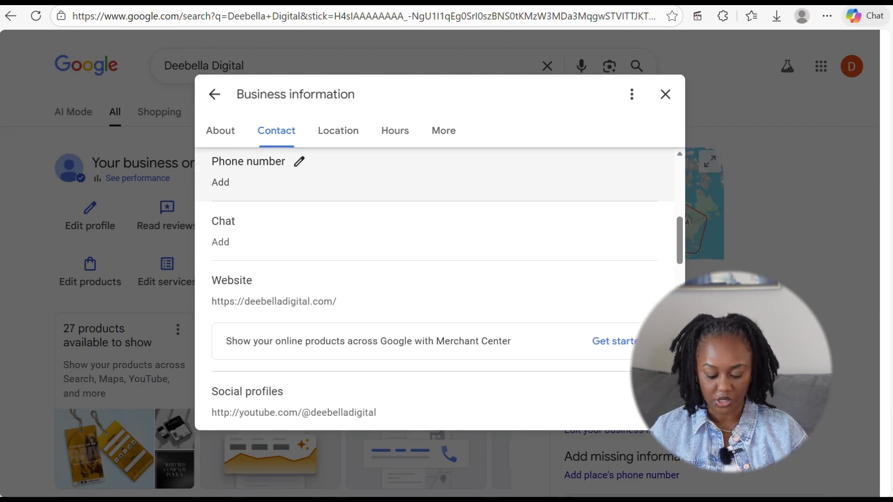
scroll(435, 288, down, 4)
scroll(435, 289, down, 3)
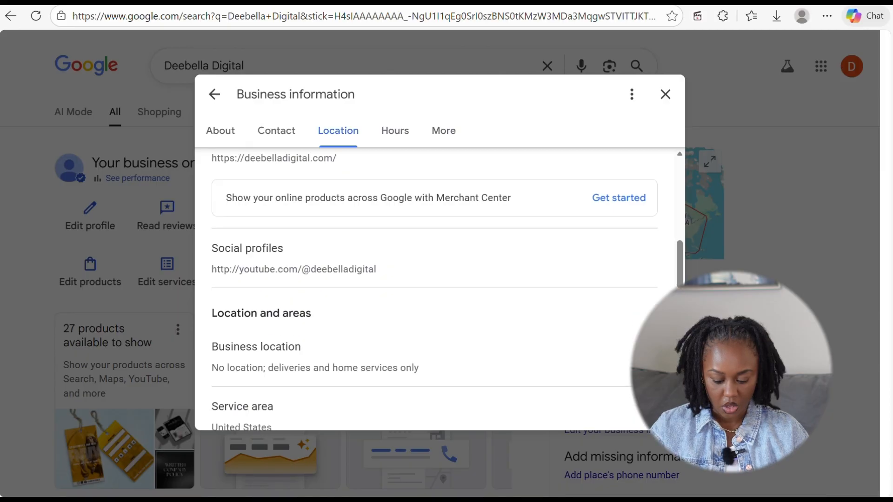
scroll(435, 289, down, 4)
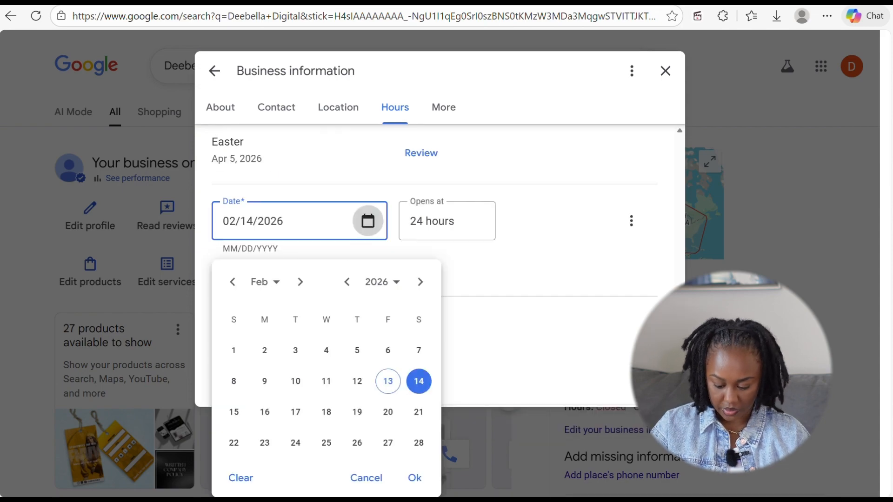
- Try a 02/14/2026 special-hours entry opening at 4:30 AM, then discard it
click(414, 478)
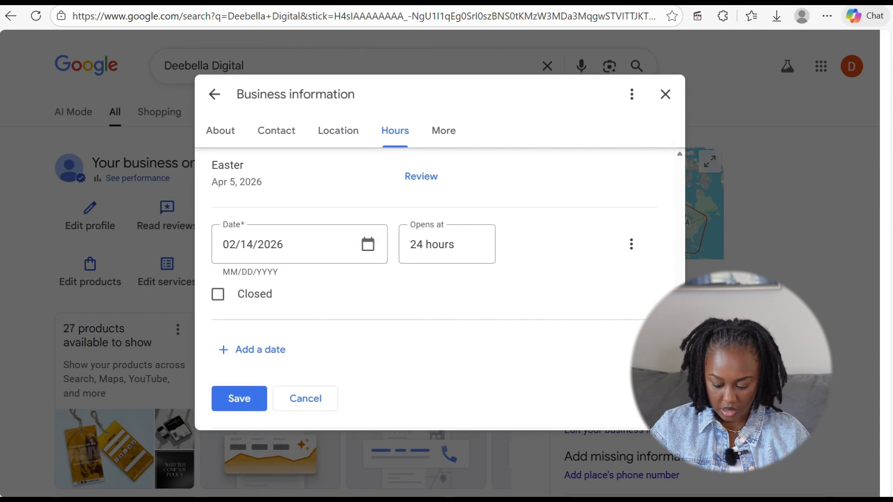
click(445, 245)
scroll(442, 347, down, 7)
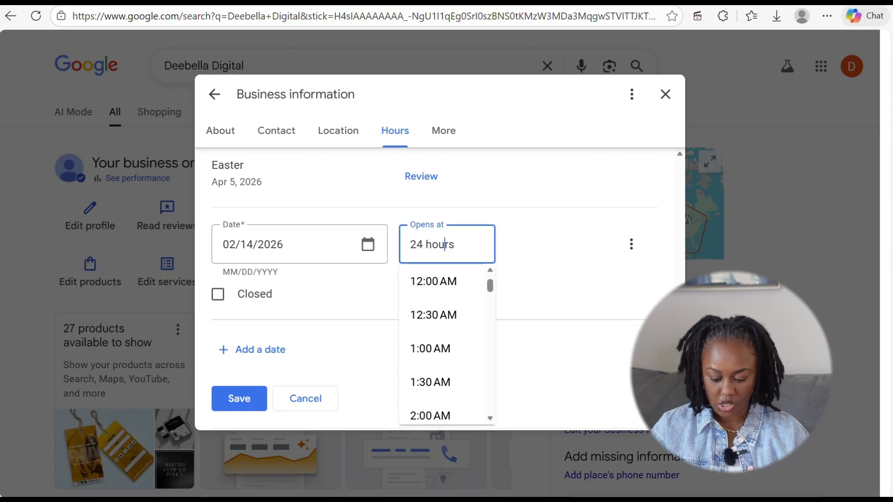
click(433, 299)
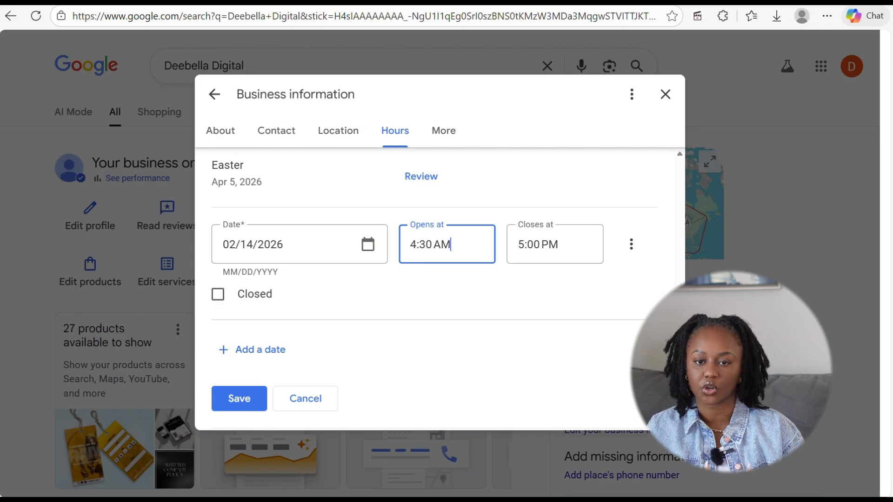
click(368, 244)
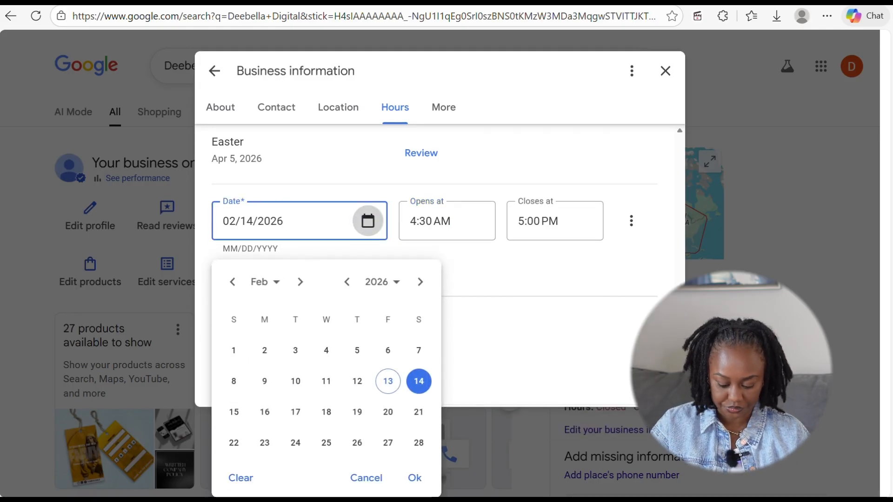
click(366, 478)
scroll(435, 288, up, 1)
click(306, 425)
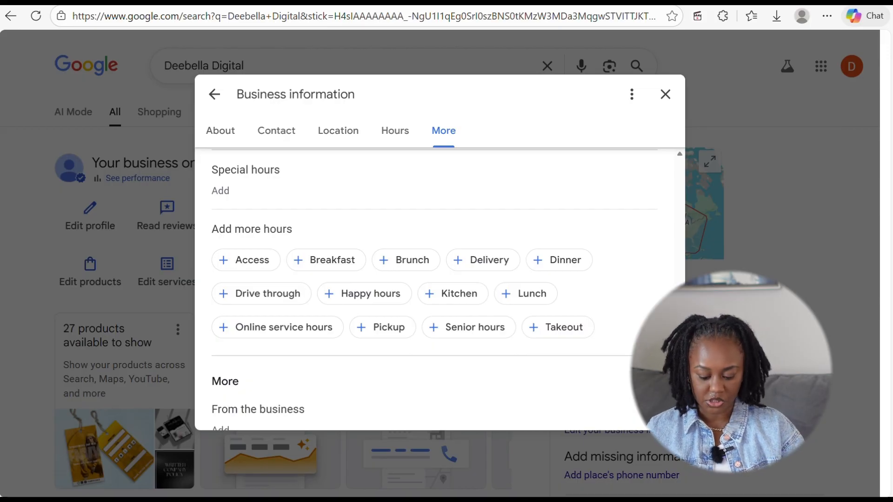
- Look through the service options and Crowd attributes, then open From the business attributes
scroll(435, 288, down, 5)
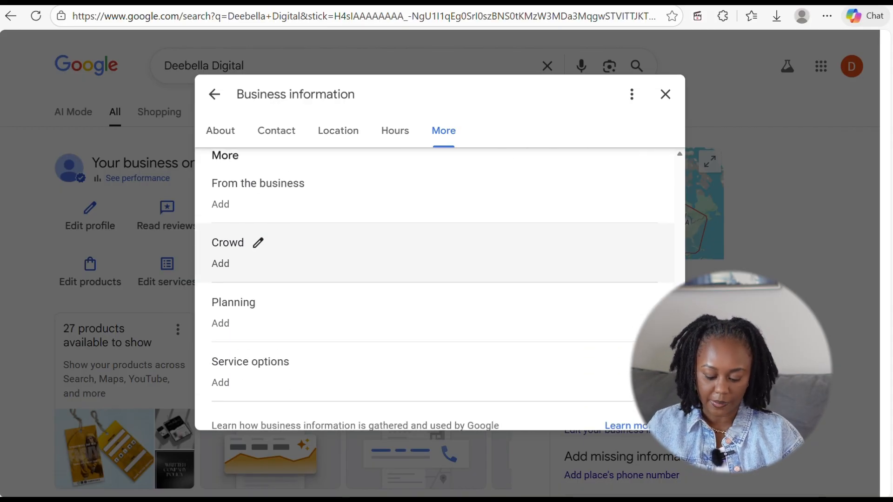
scroll(435, 251, down, 1)
click(261, 353)
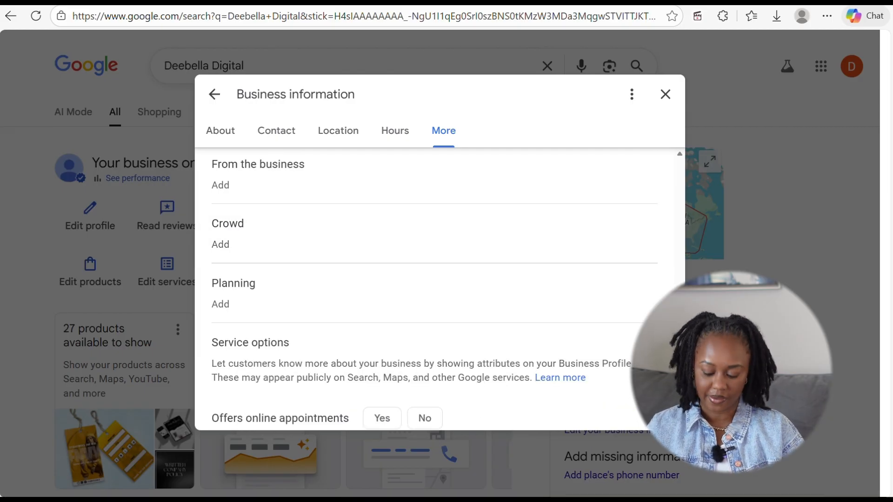
scroll(435, 288, down, 2)
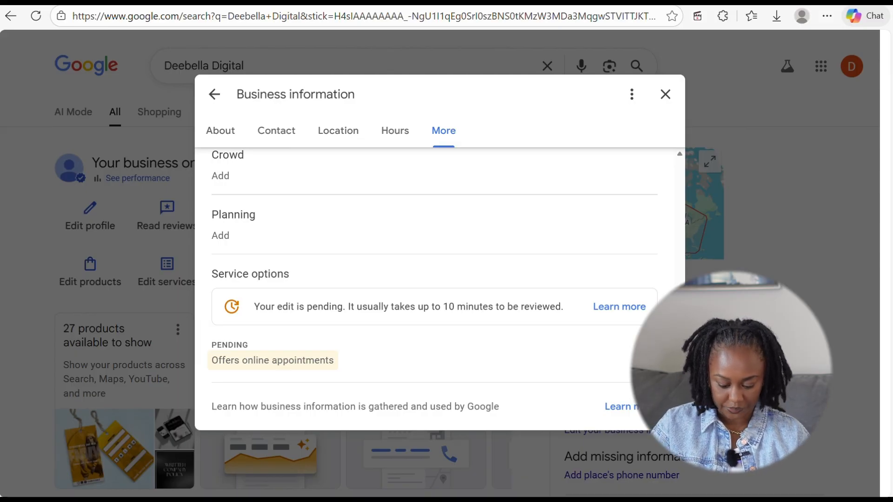
scroll(435, 288, up, 3)
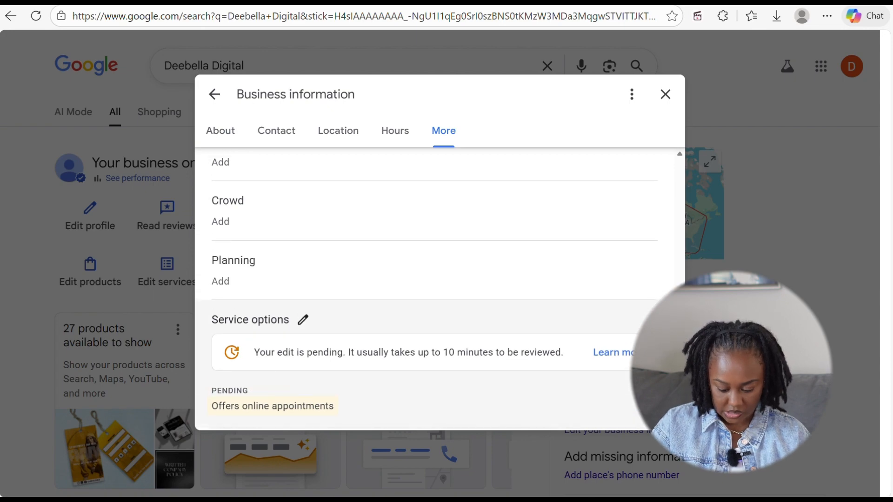
click(232, 285)
scroll(435, 288, down, 2)
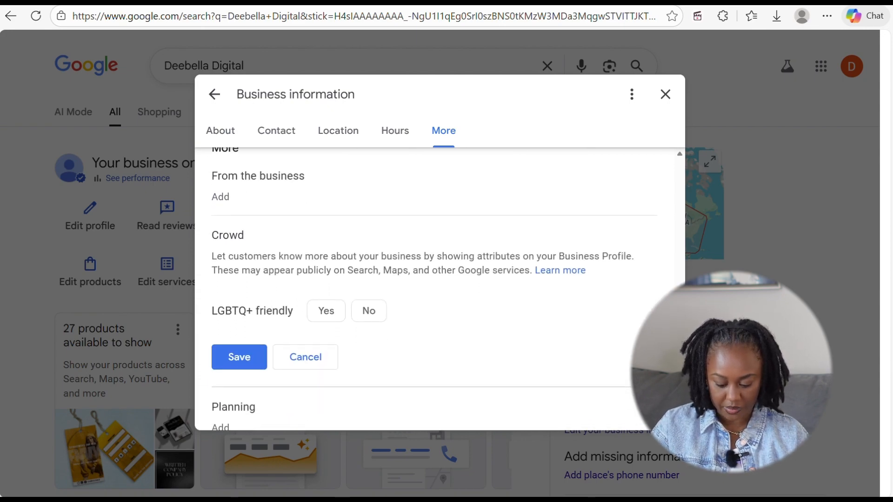
scroll(435, 289, up, 1)
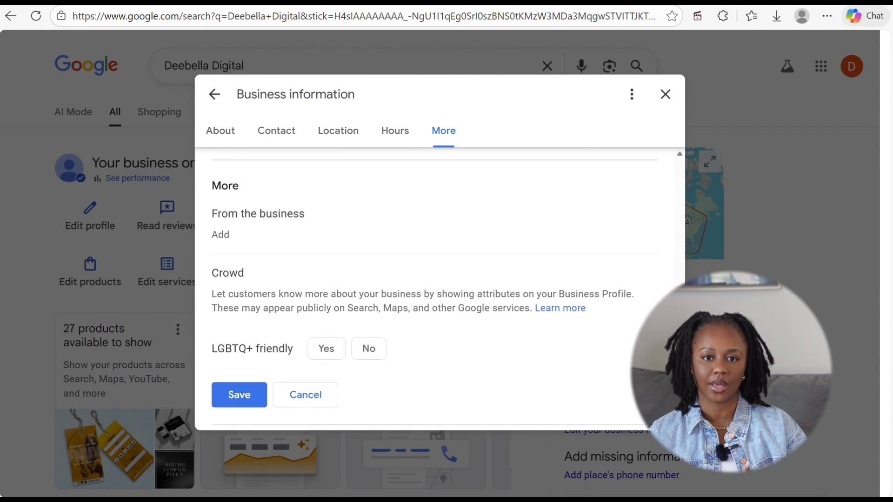
click(233, 226)
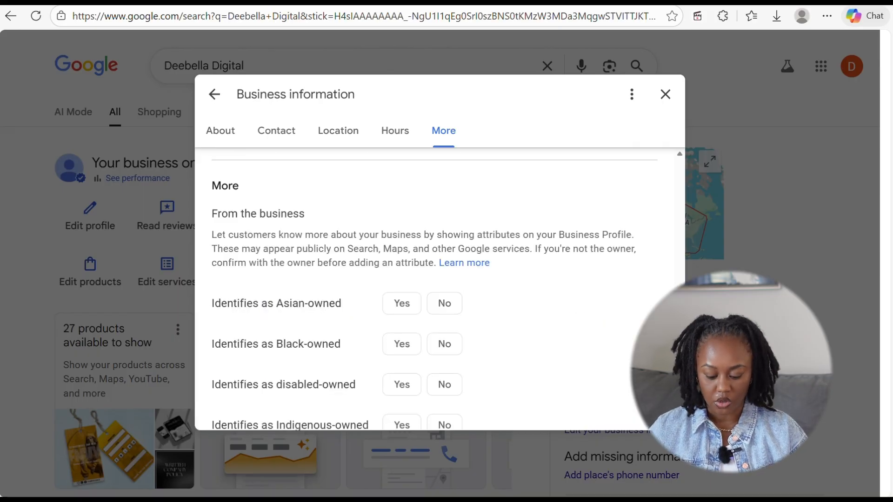
- Mark the business as Black-owned and women-owned, save, and close the information editor
scroll(402, 302, down, 1)
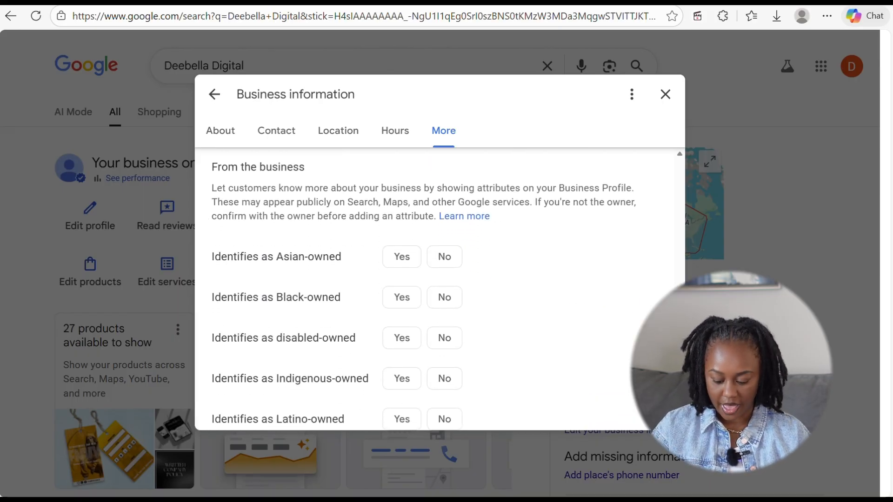
click(402, 303)
scroll(419, 289, down, 5)
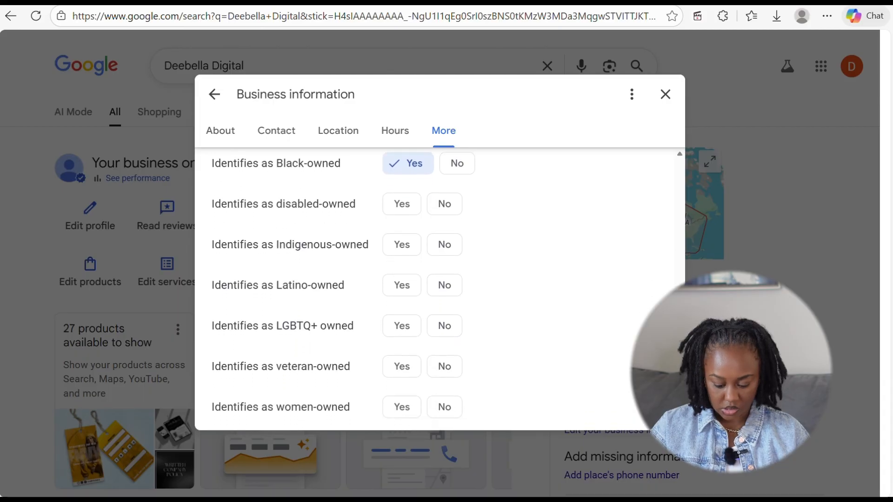
click(384, 279)
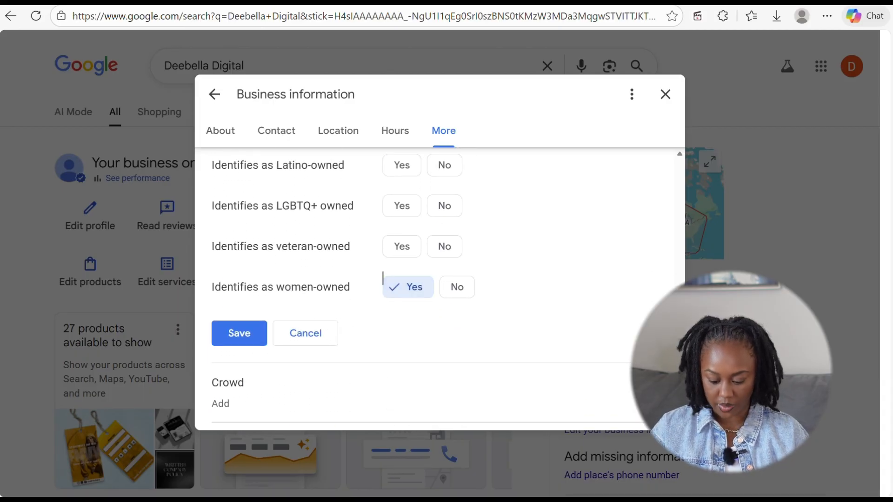
scroll(383, 278, up, 2)
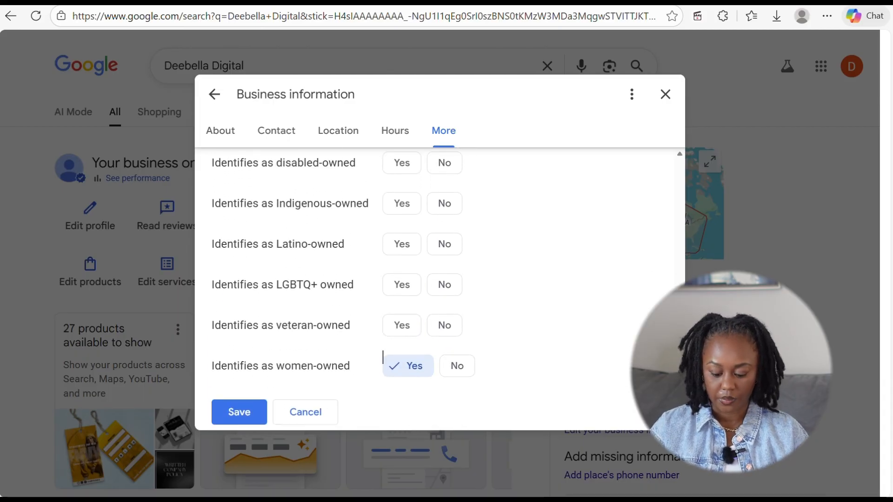
scroll(435, 288, down, 2)
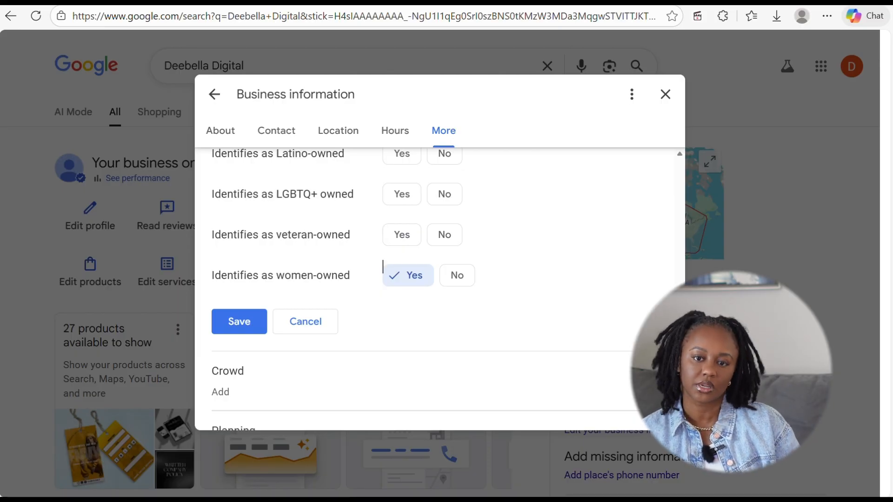
scroll(382, 275, up, 3)
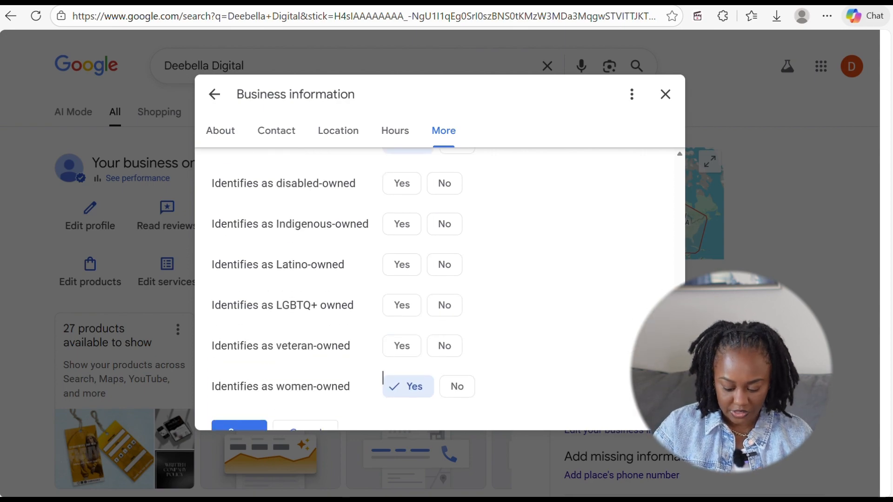
scroll(383, 266, down, 3)
click(239, 313)
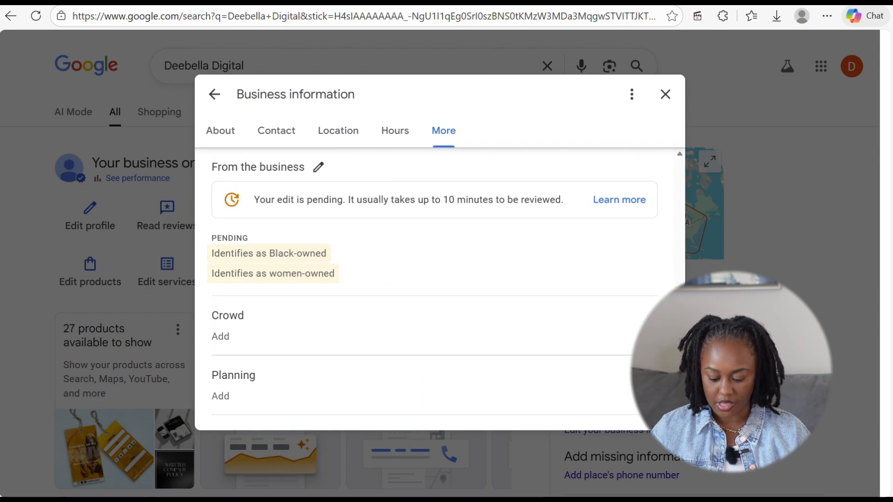
click(221, 336)
scroll(239, 336, down, 2)
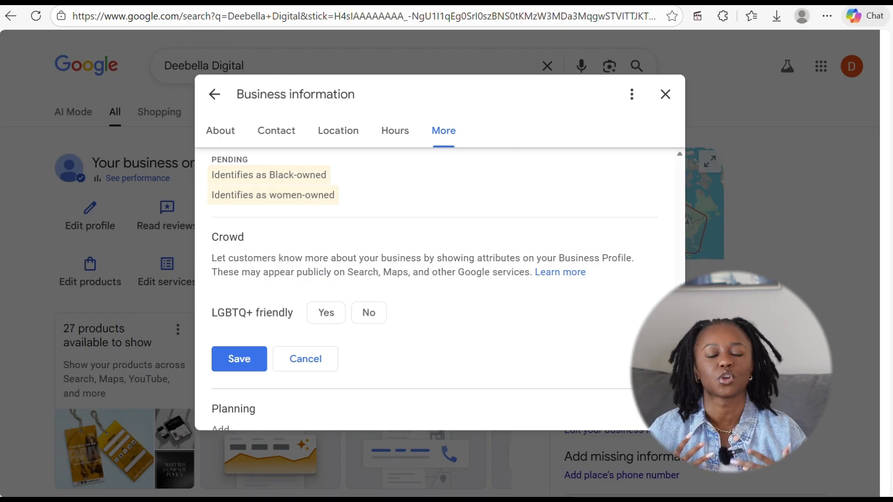
key(Escape)
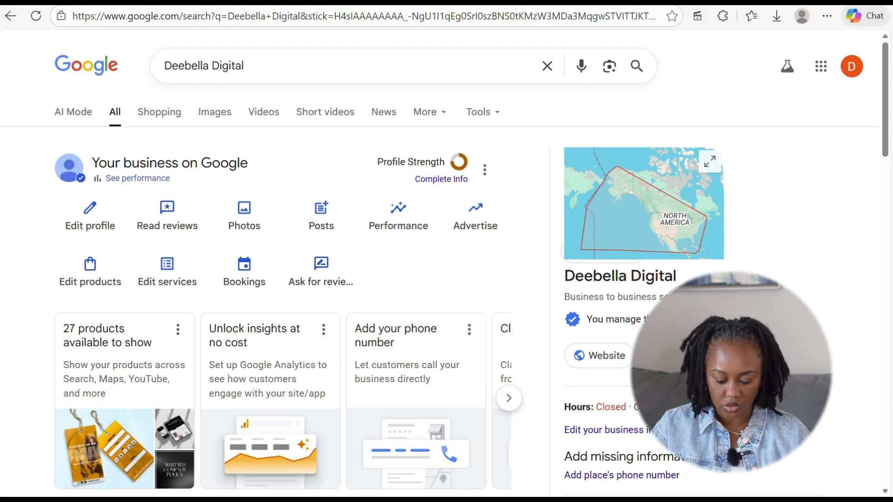
click(320, 216)
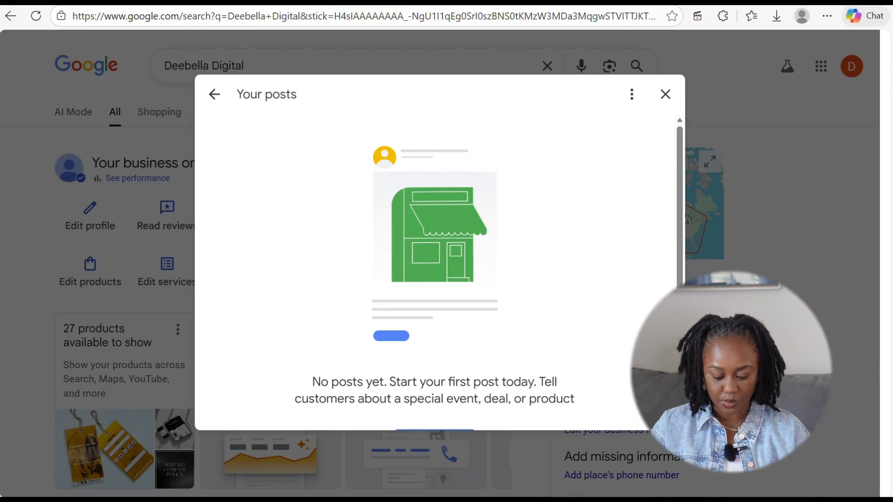
scroll(434, 272, down, 2)
click(434, 395)
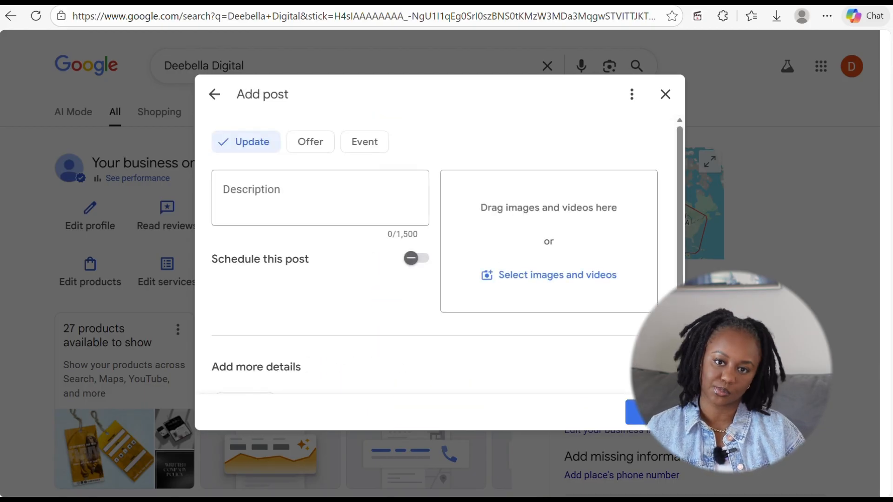
click(320, 198)
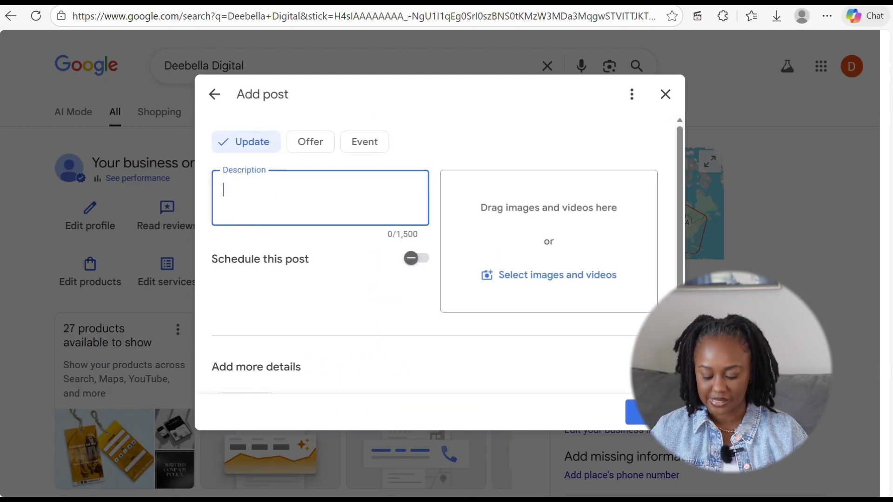
scroll(435, 256, down, 2)
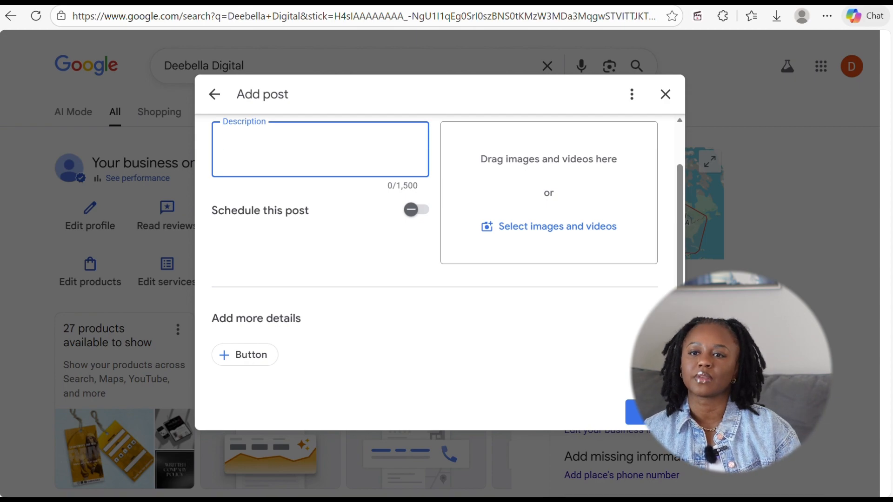
scroll(447, 254, up, 2)
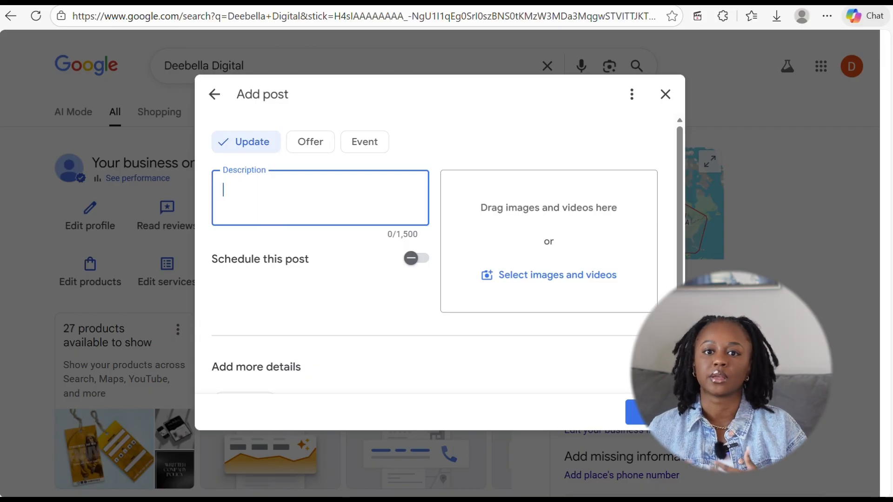
click(147, 182)
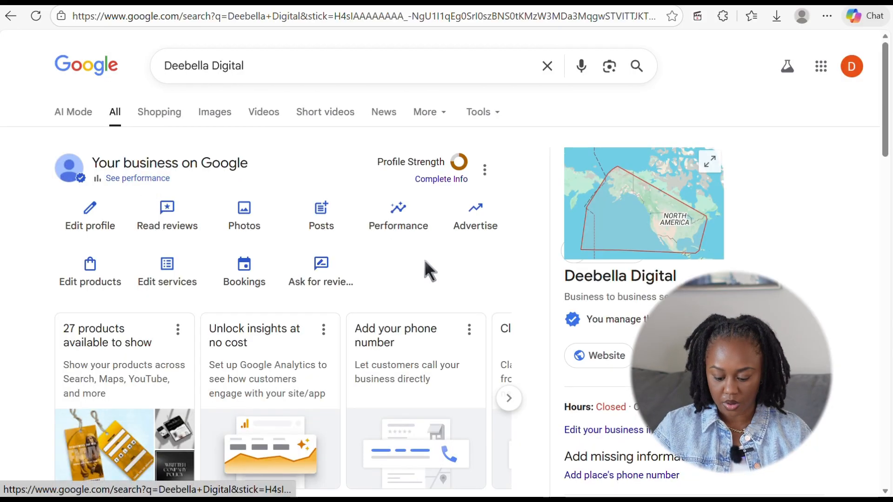
click(475, 216)
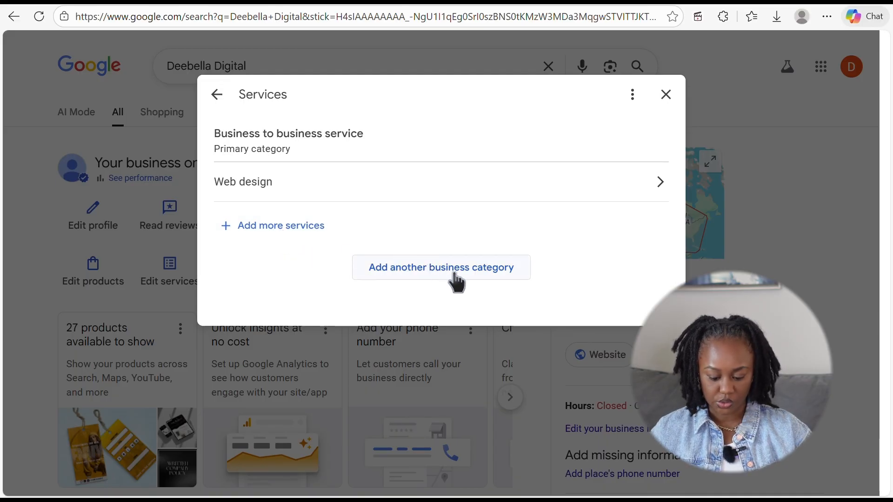
click(666, 94)
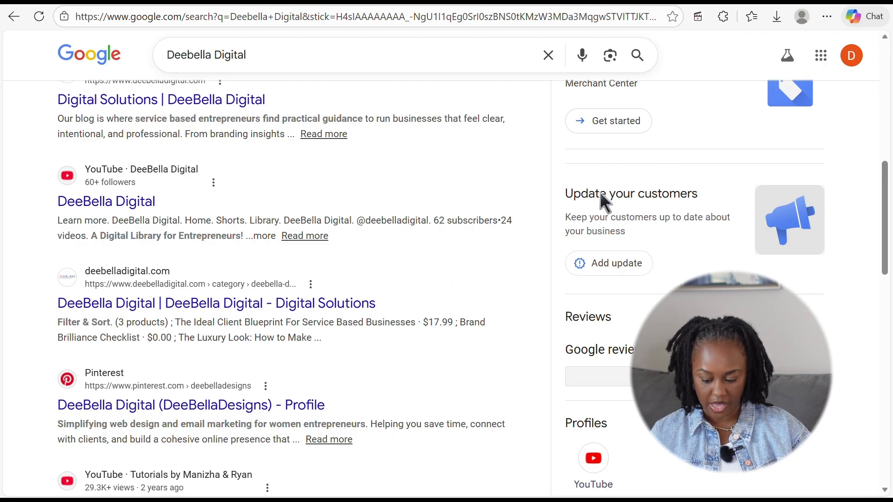
scroll(607, 200, up, 6)
scroll(599, 191, up, 3)
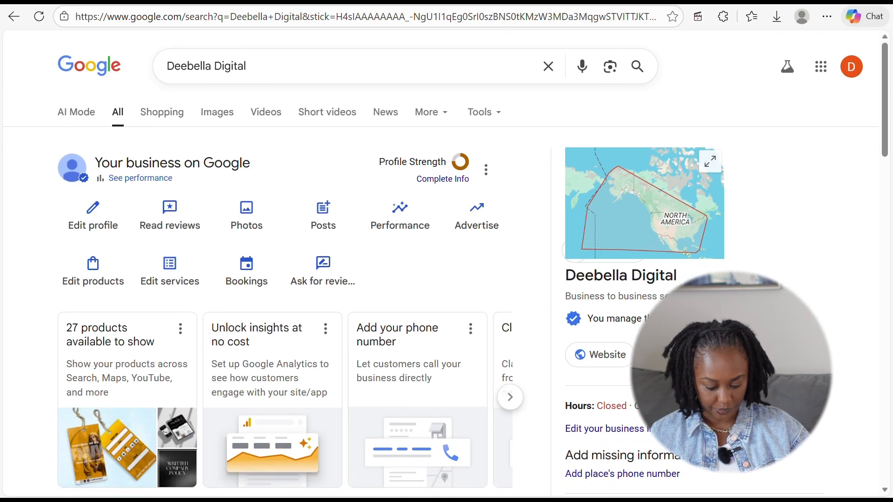
- Start adding a new product named 'Testing' to the business's products
click(97, 273)
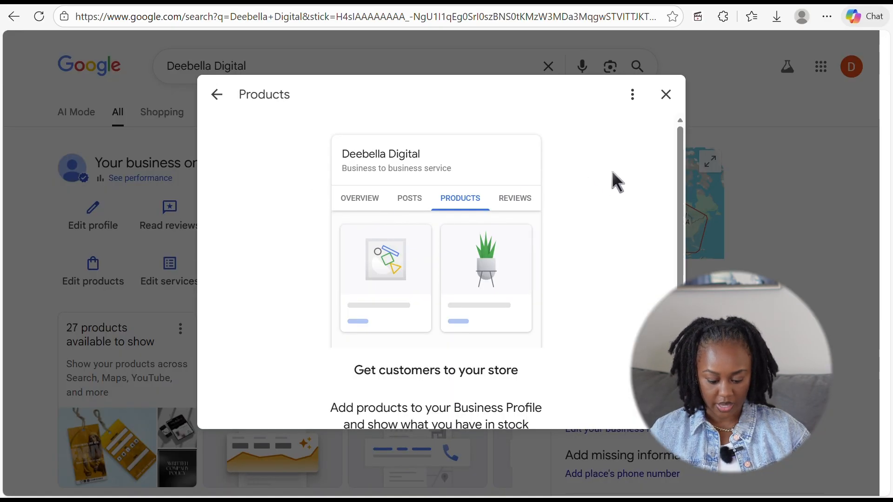
drag(679, 149, 682, 253)
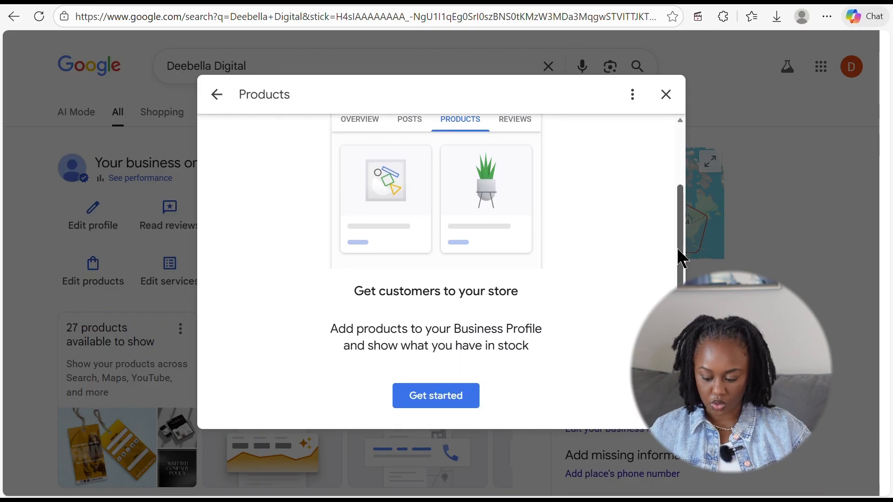
click(434, 399)
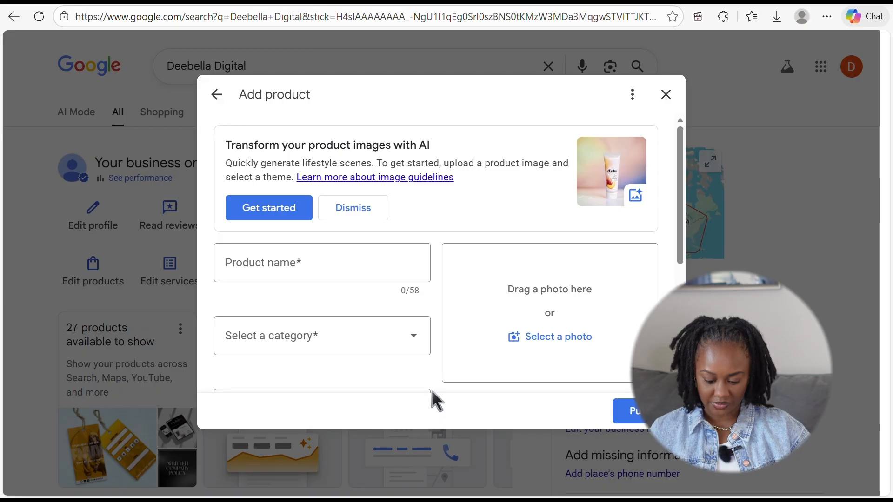
click(376, 260)
text(Testing)
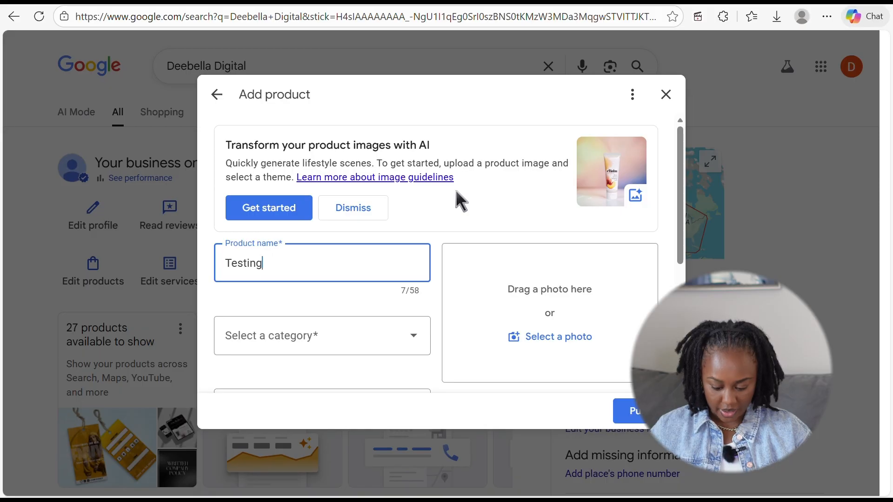
- Create the new product category 'Shoes' for the test product
scroll(418, 214, down, 3)
click(404, 227)
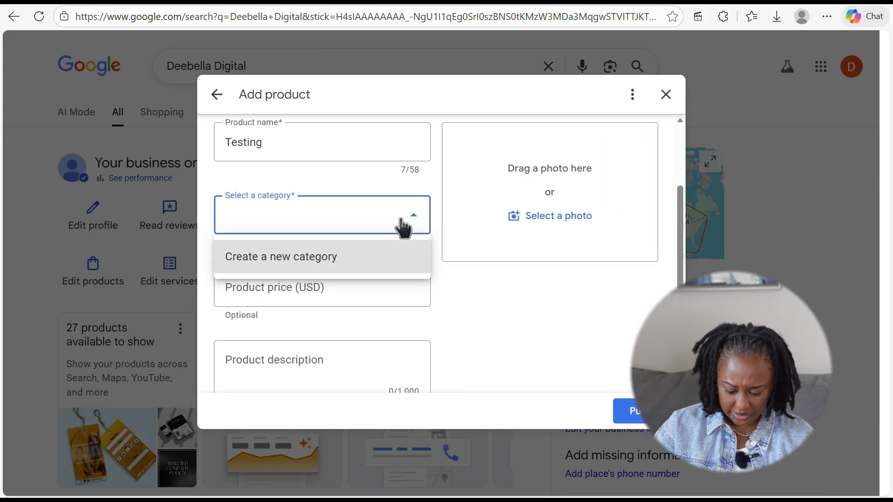
click(349, 257)
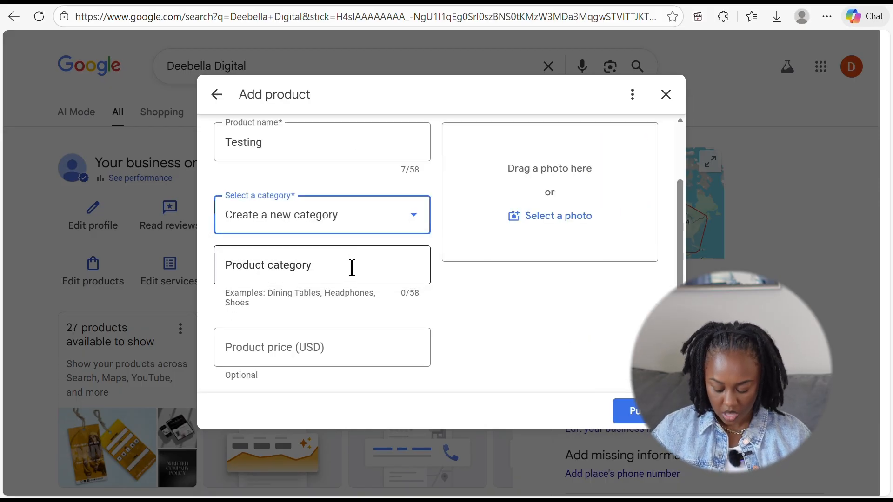
click(380, 269)
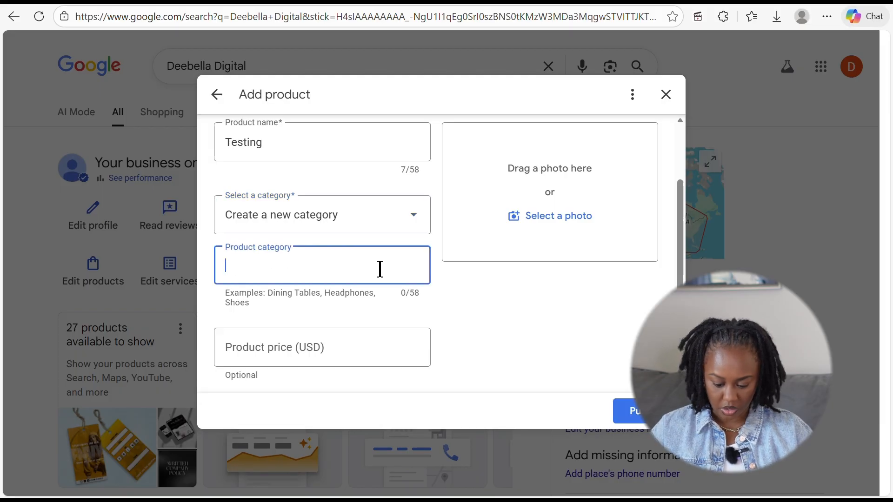
text(Shoes)
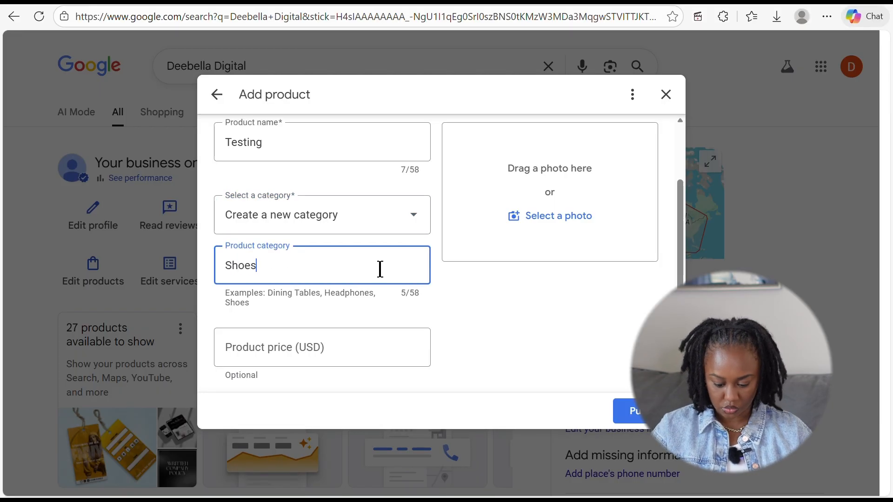
click(493, 305)
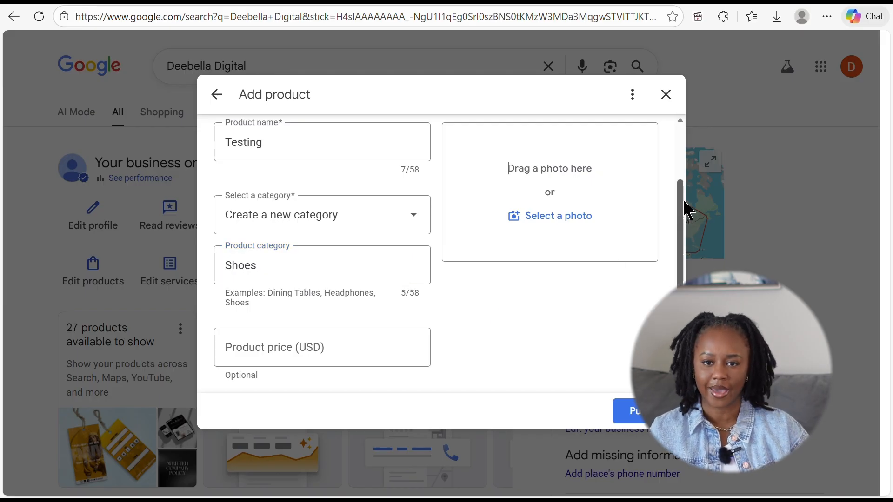
- Enter a $25 product price, then discard the unsaved test product
drag(682, 205, 683, 267)
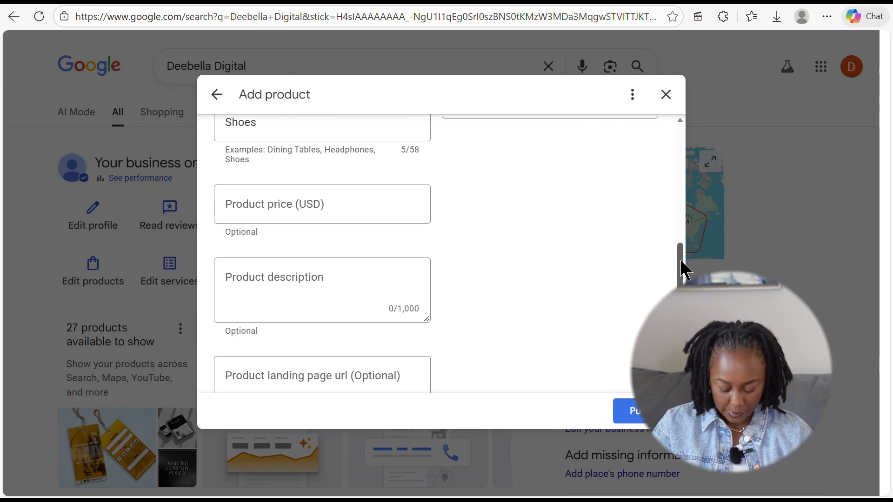
click(293, 207)
text($25)
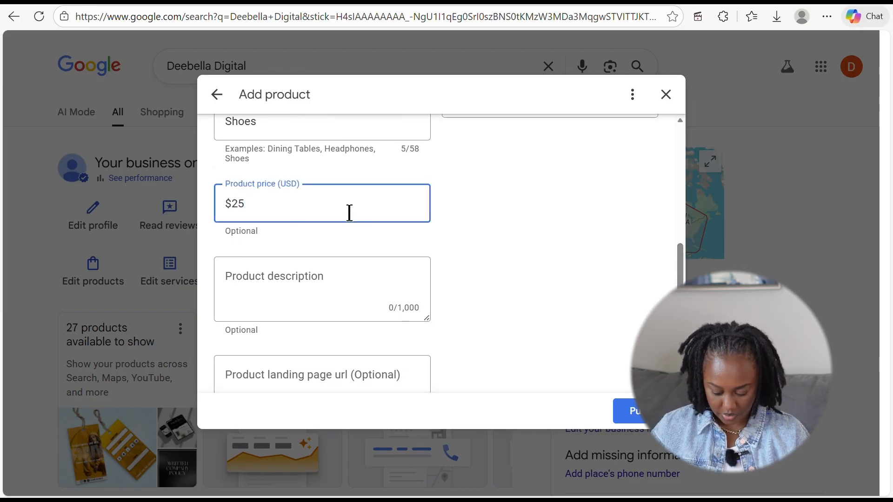
click(440, 243)
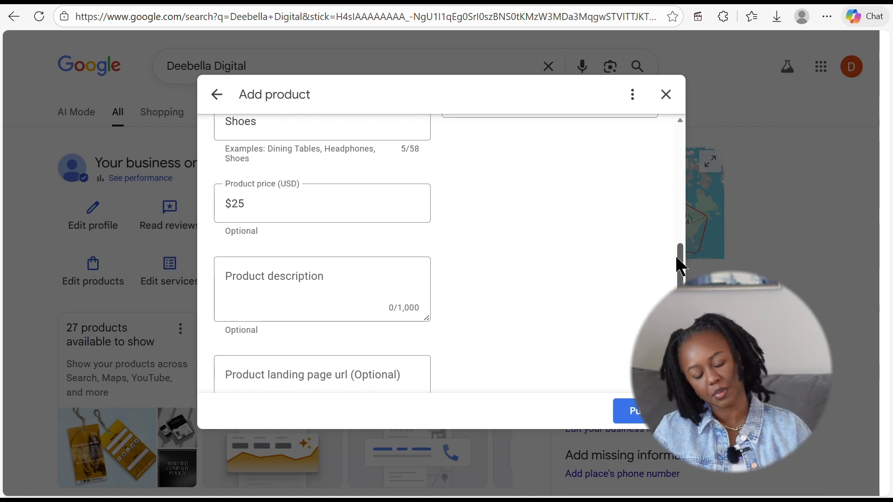
drag(678, 256, 679, 278)
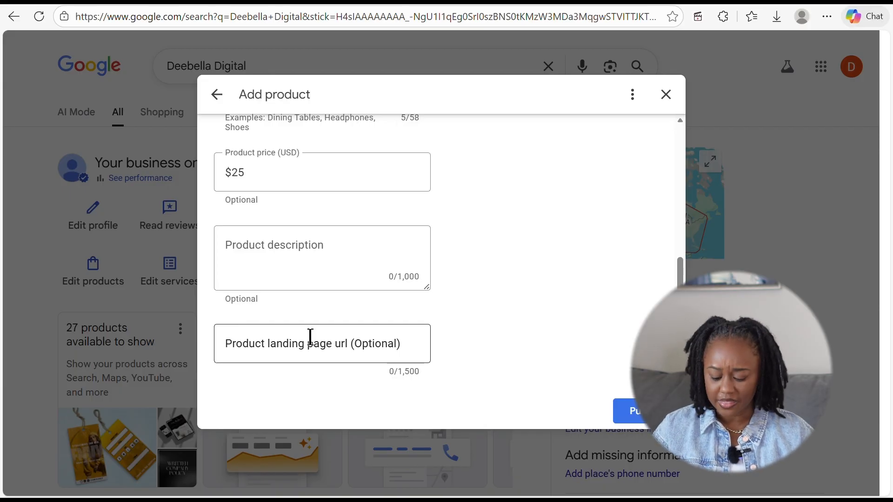
click(535, 297)
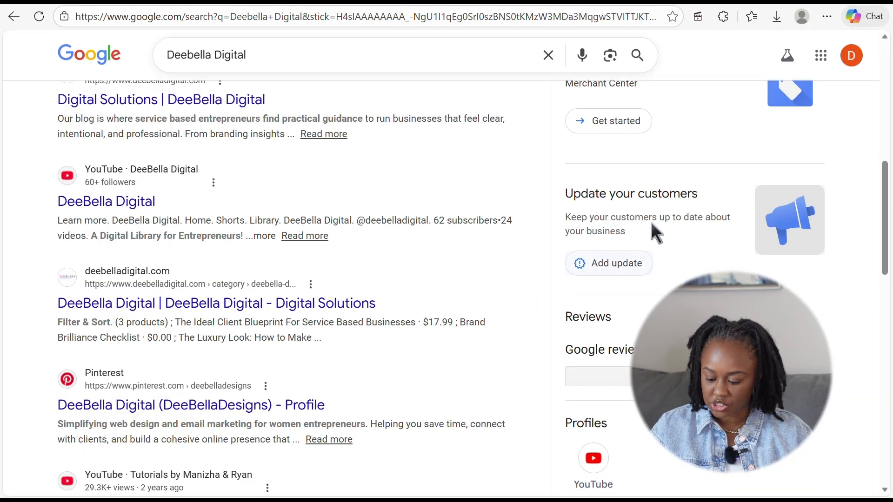
drag(888, 226, 886, 119)
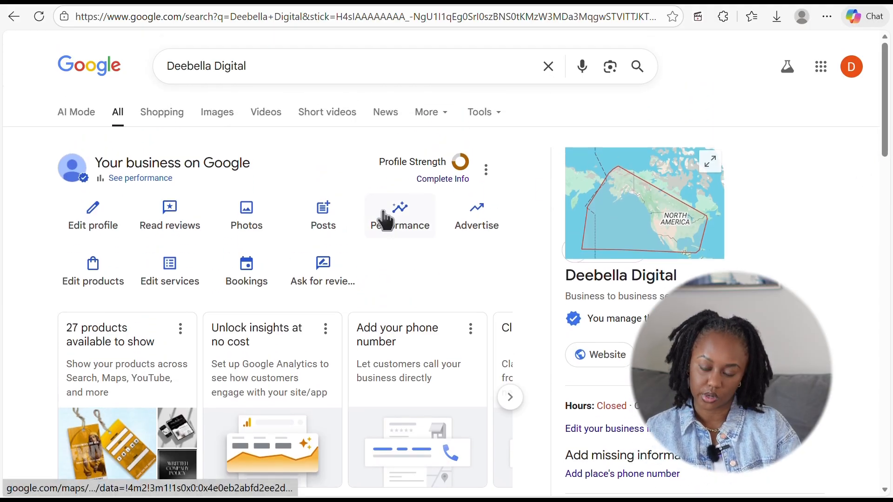
click(253, 272)
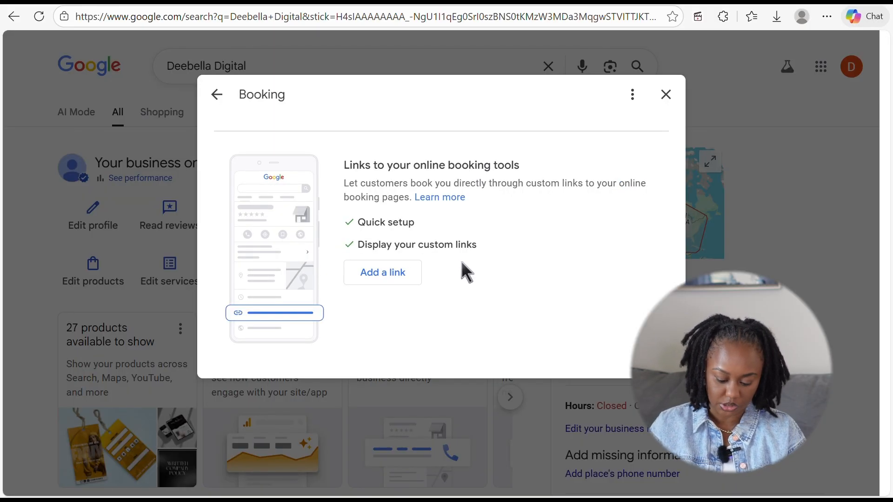
click(398, 274)
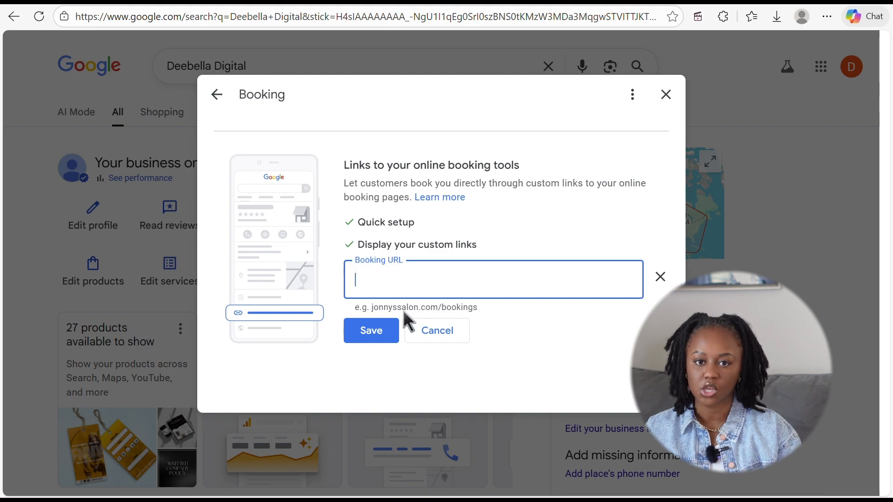
click(441, 328)
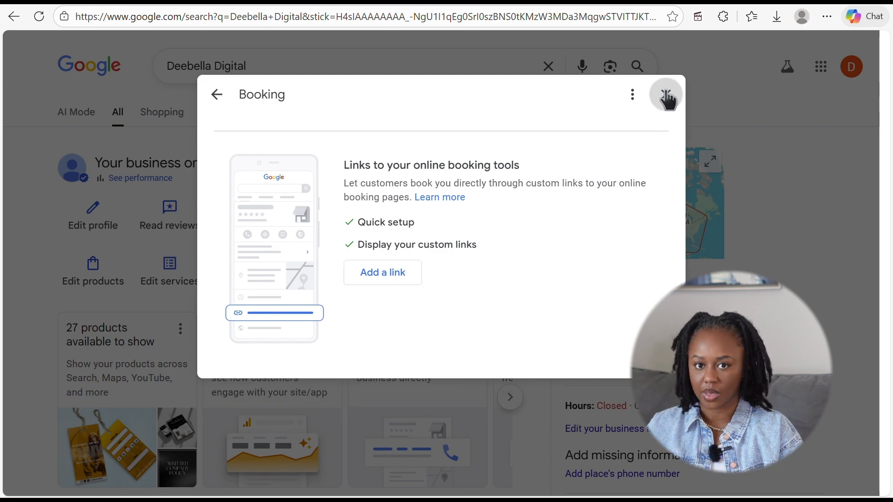
click(665, 94)
drag(888, 244, 874, 118)
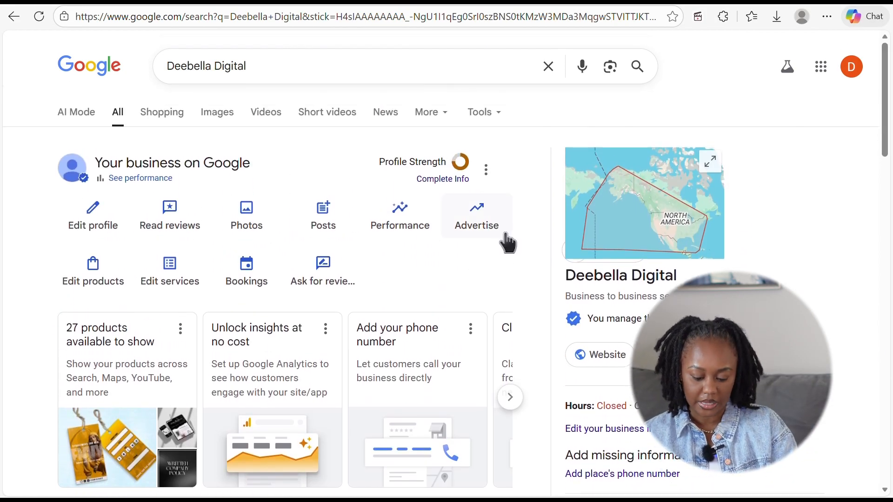
click(335, 273)
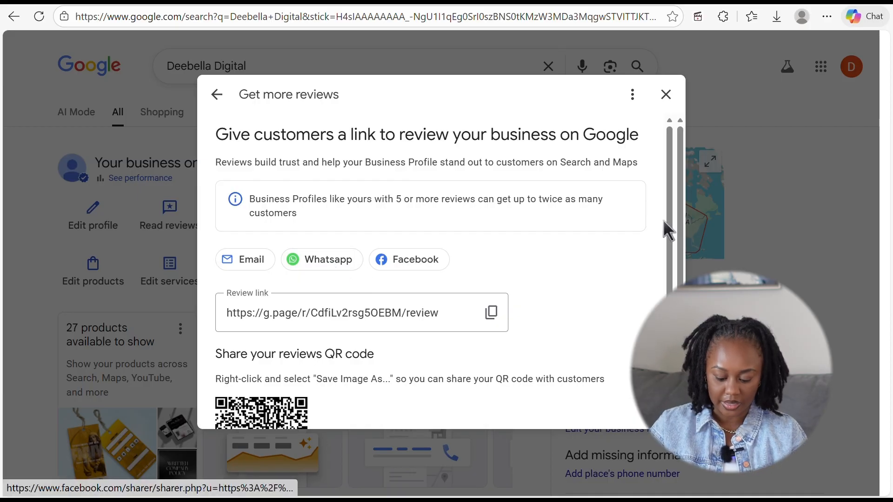
- Scroll the Get more reviews panel down past the sharing options to the QR code
scroll(674, 269, down, 1)
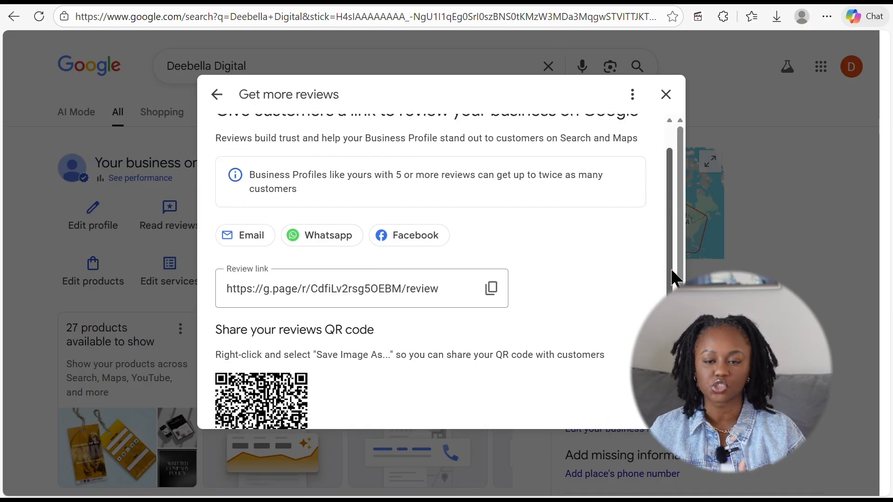
scroll(684, 255, down, 2)
scroll(433, 270, down, 1)
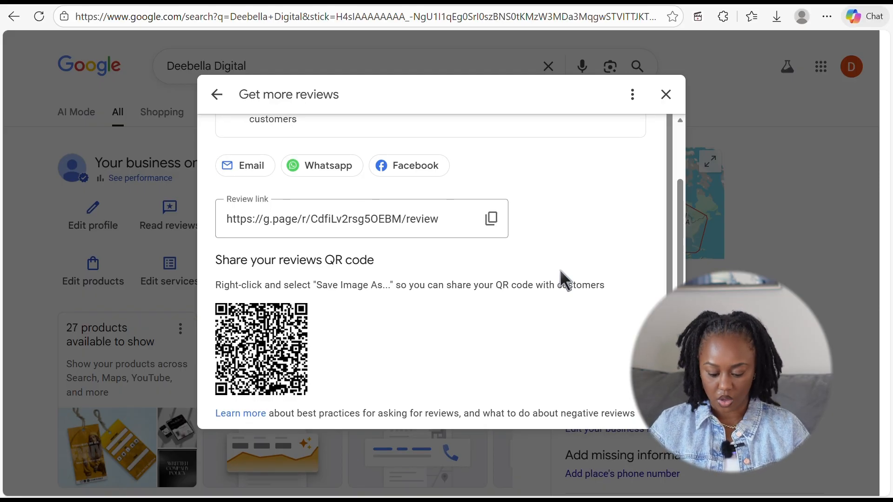
- Close the review-sharing panel and open Read reviews, which shows no reviews yet
click(667, 95)
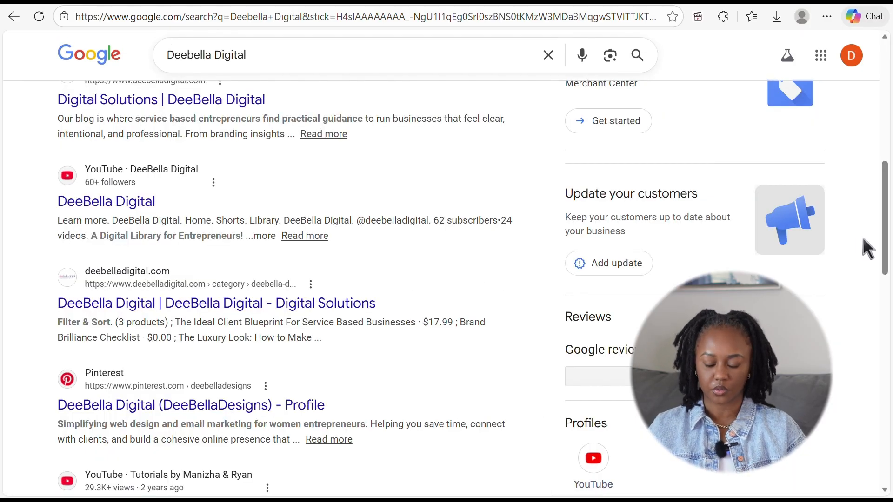
drag(885, 249, 886, 125)
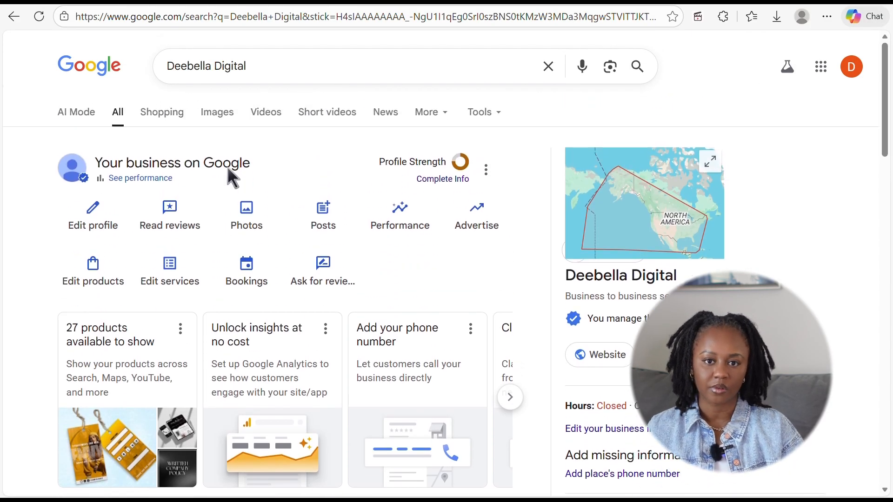
click(160, 221)
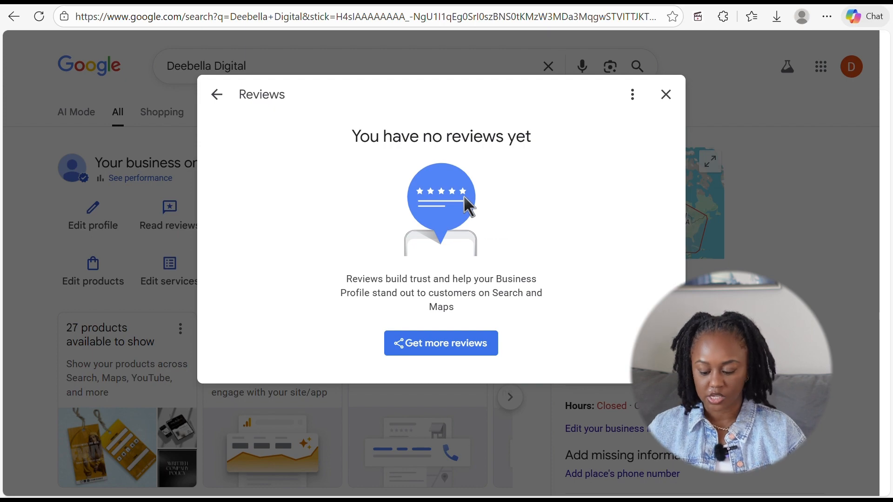
- Close Reviews, switch to the other Google account, and open the Sold Realty Group Business Profile
click(666, 94)
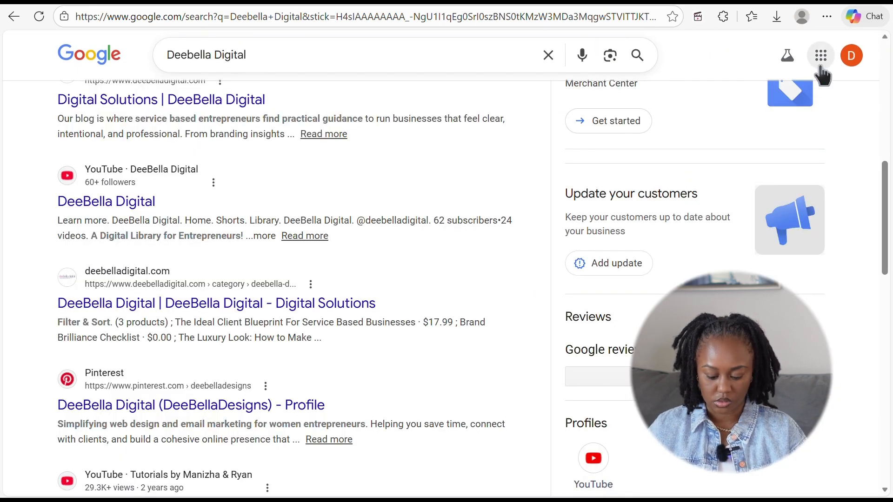
click(852, 57)
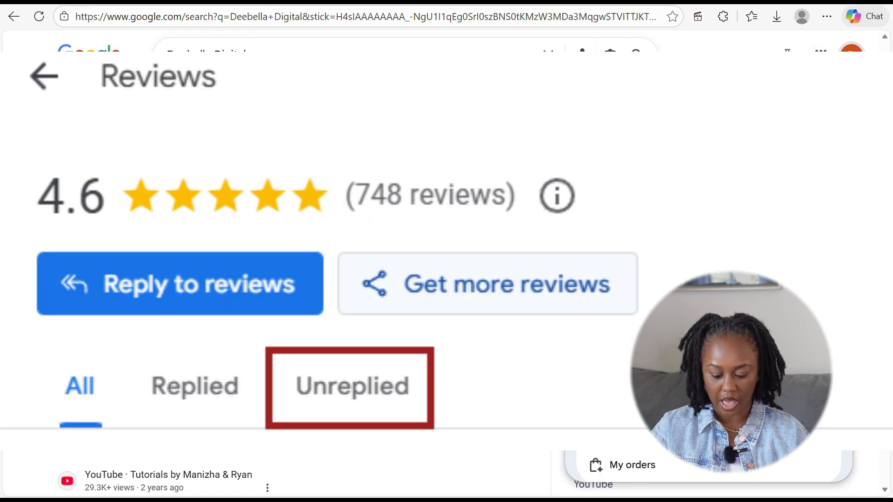
scroll(709, 372, down, 2)
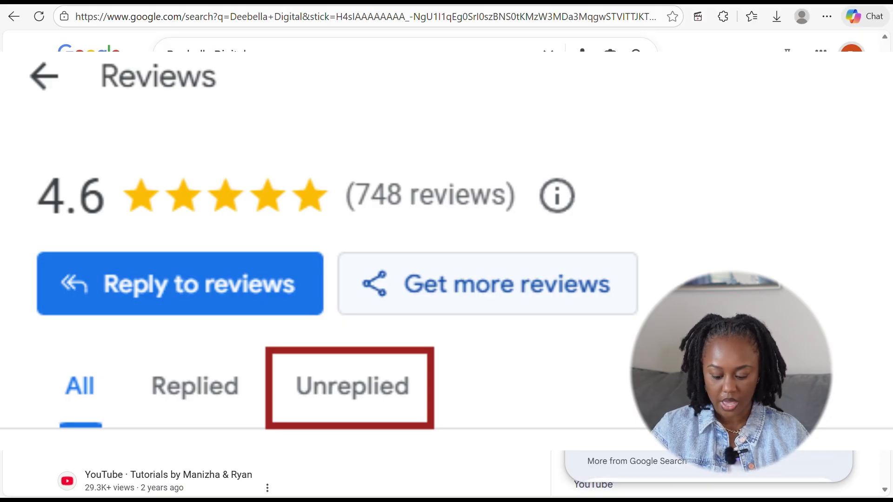
click(698, 298)
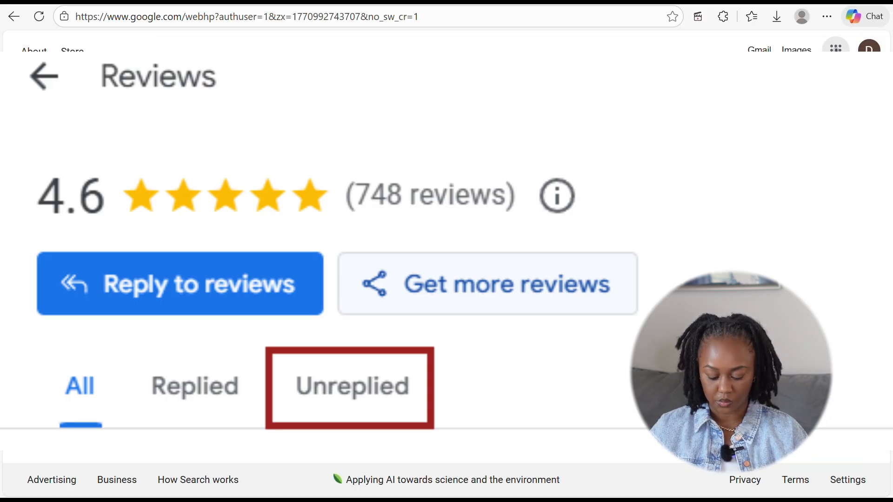
click(807, 112)
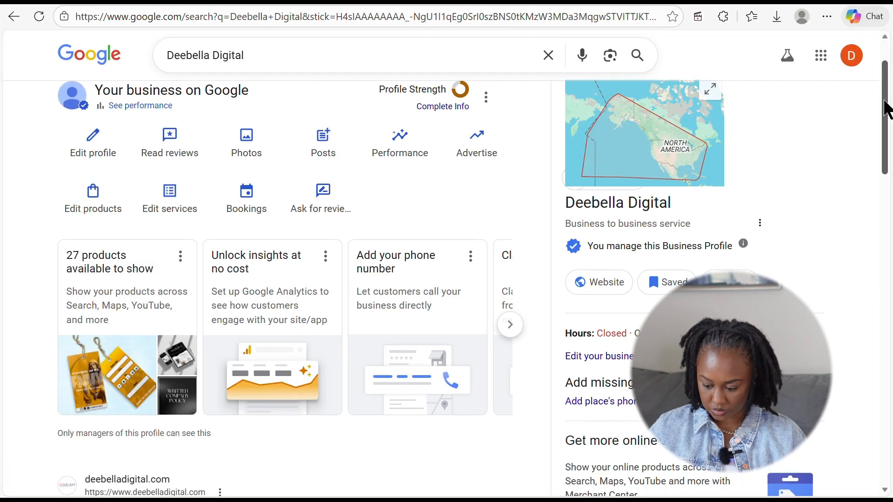
- Scroll the results up to Deebella Digital's Your business on Google panel
drag(887, 110, 885, 210)
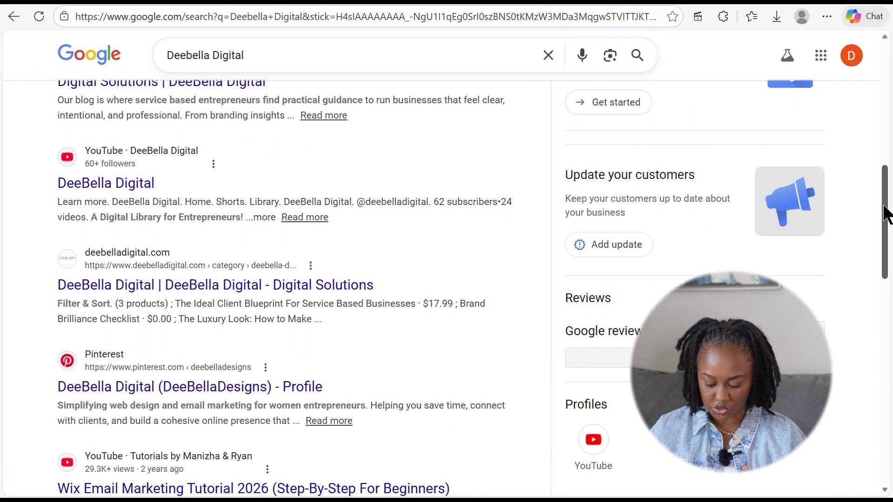
drag(887, 214, 888, 219)
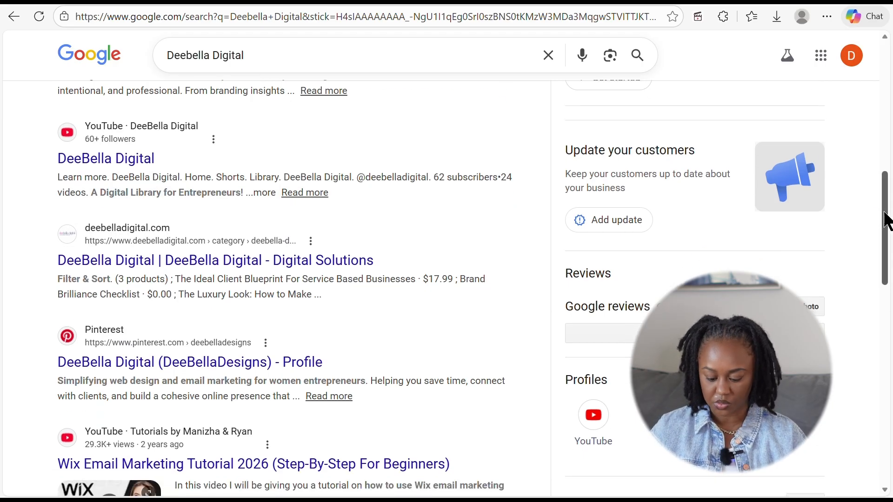
drag(890, 208, 889, 235)
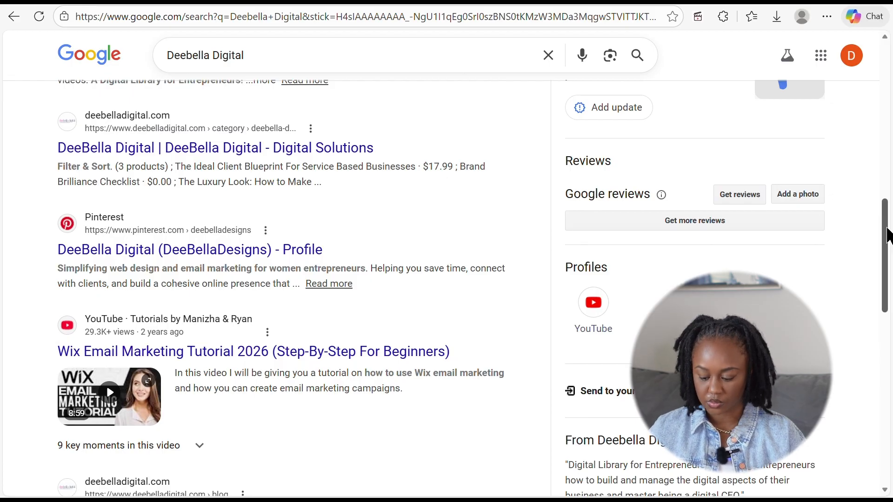
drag(888, 235, 889, 280)
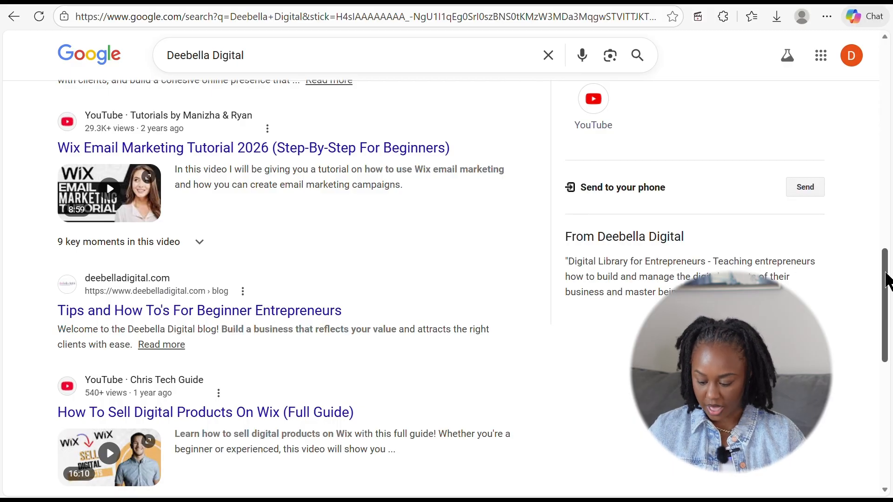
drag(887, 283, 887, 75)
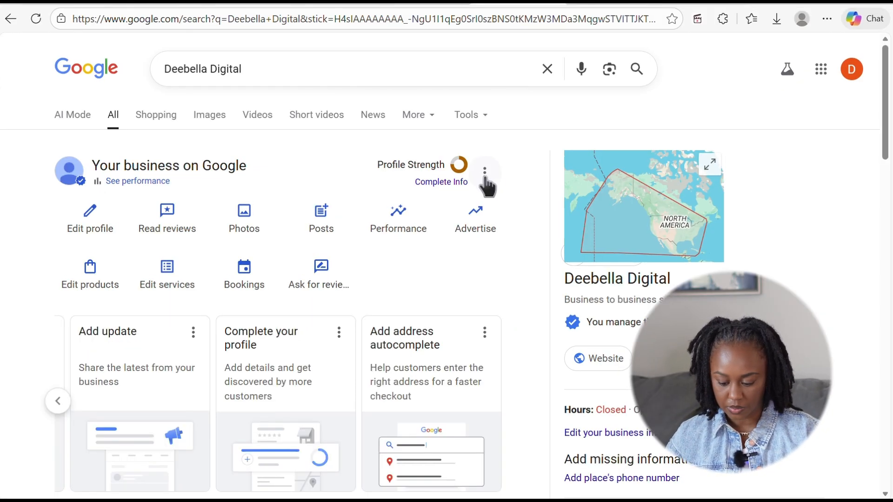
- In People and access, enter a new manager's e-mail address, then back out without adding them
click(485, 176)
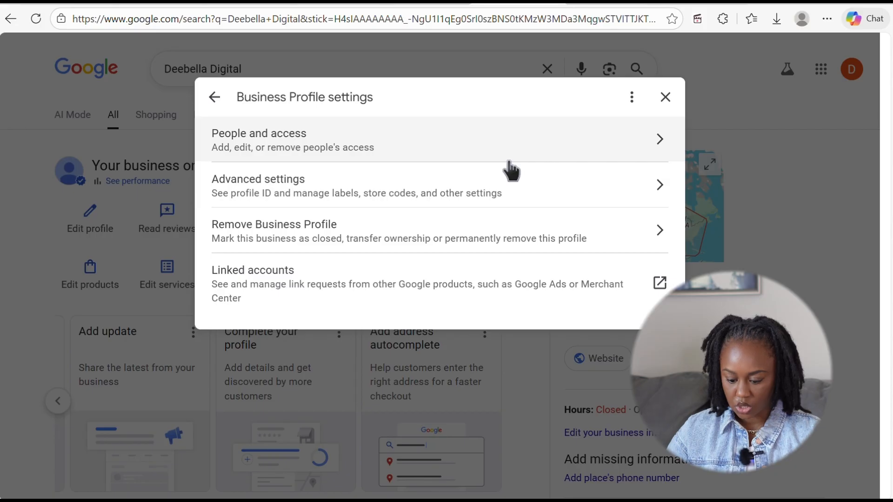
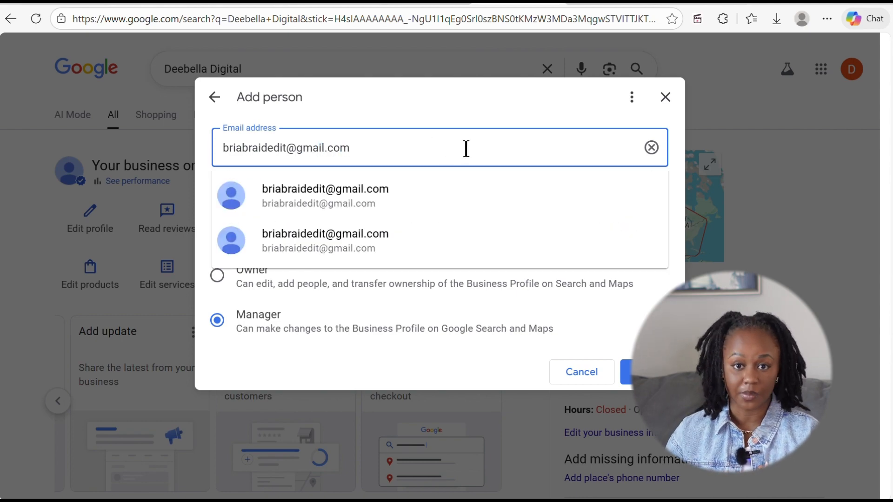
key(Return)
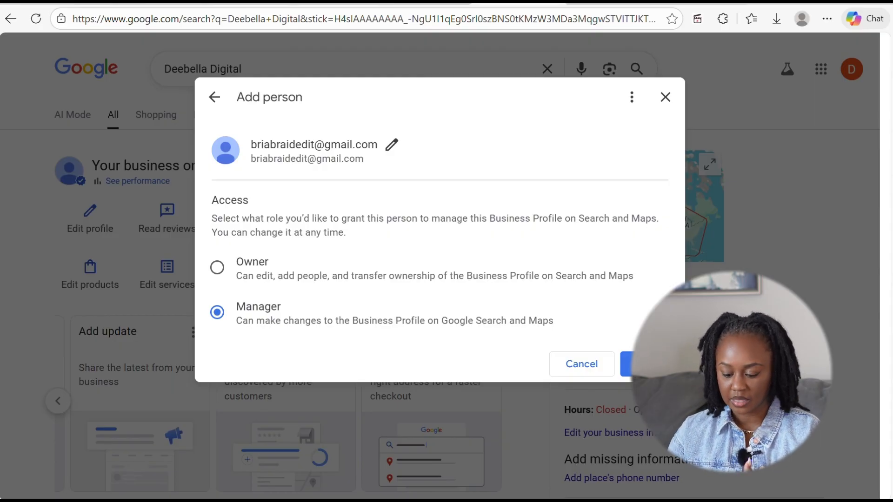
click(214, 97)
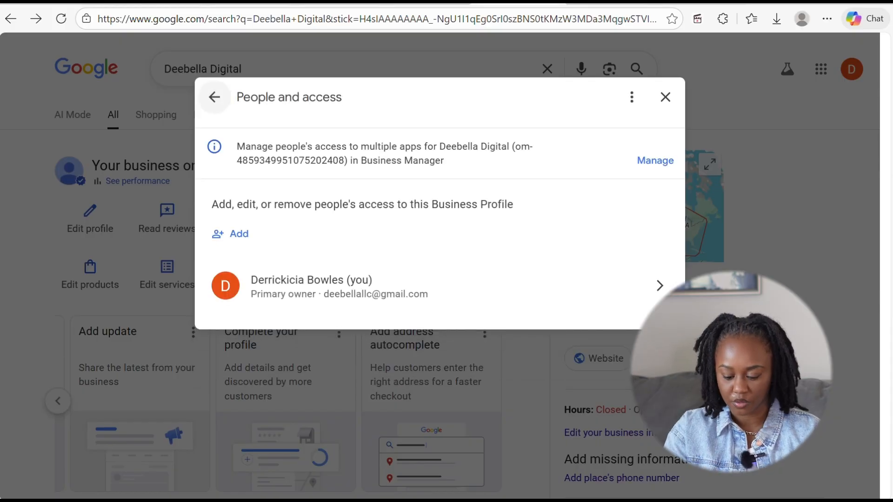
- Review the Advanced settings toggles and codes without changes, then return to the settings list
click(214, 97)
click(326, 185)
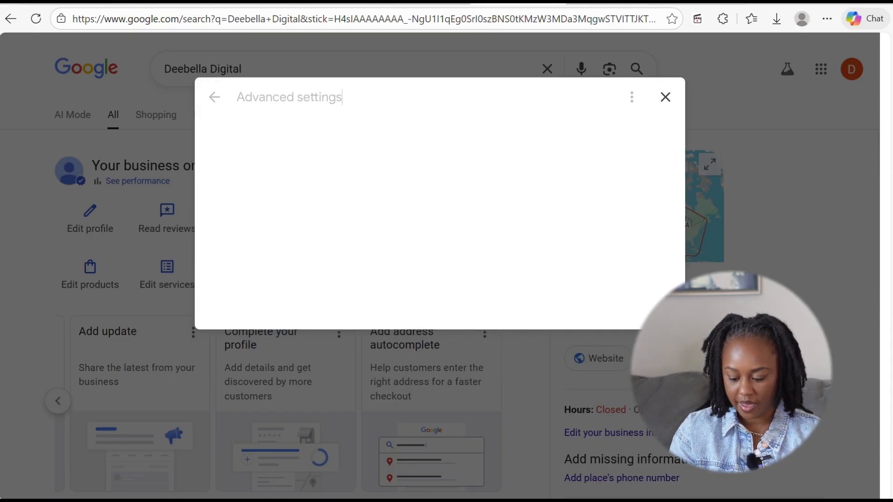
scroll(435, 272, down, 3)
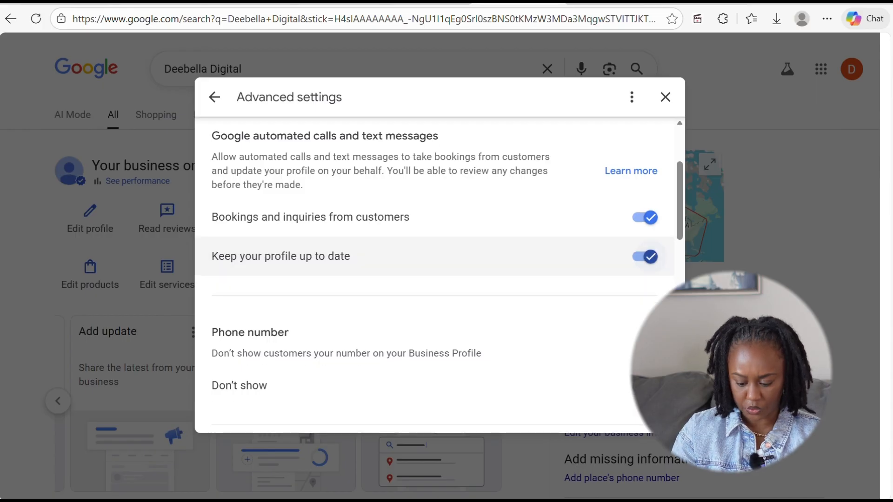
scroll(435, 272, down, 4)
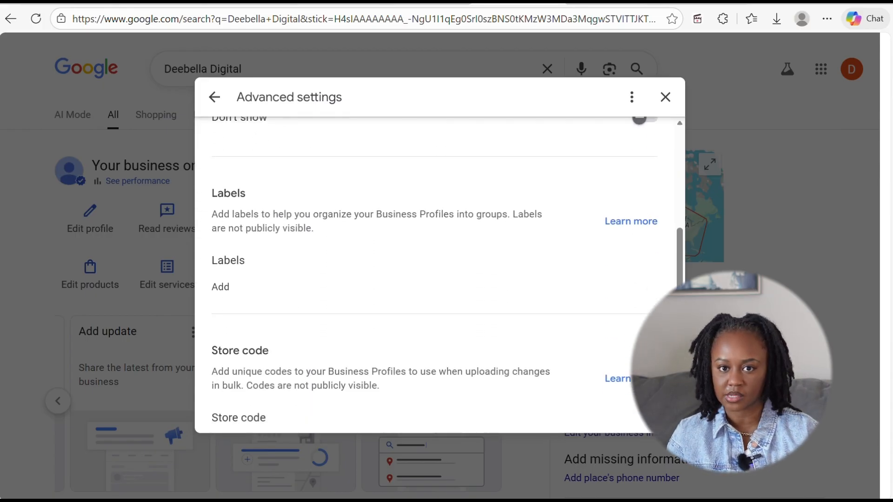
scroll(435, 272, down, 3)
scroll(435, 272, up, 2)
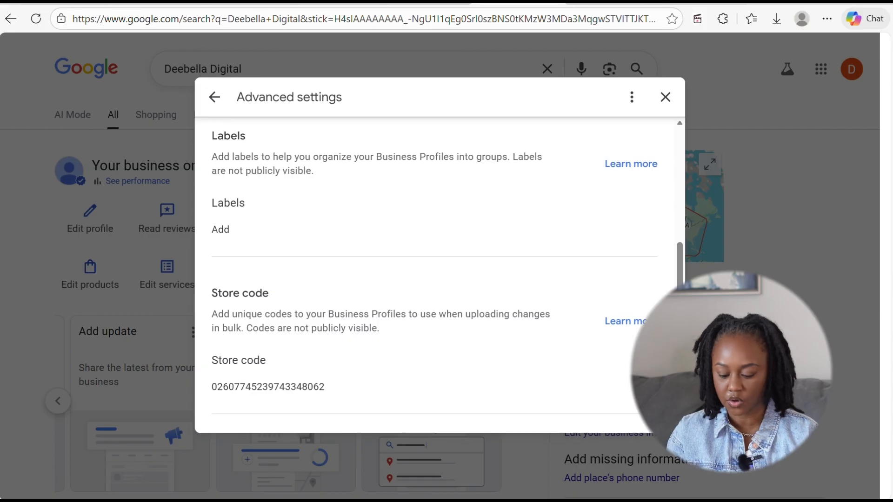
scroll(435, 272, down, 8)
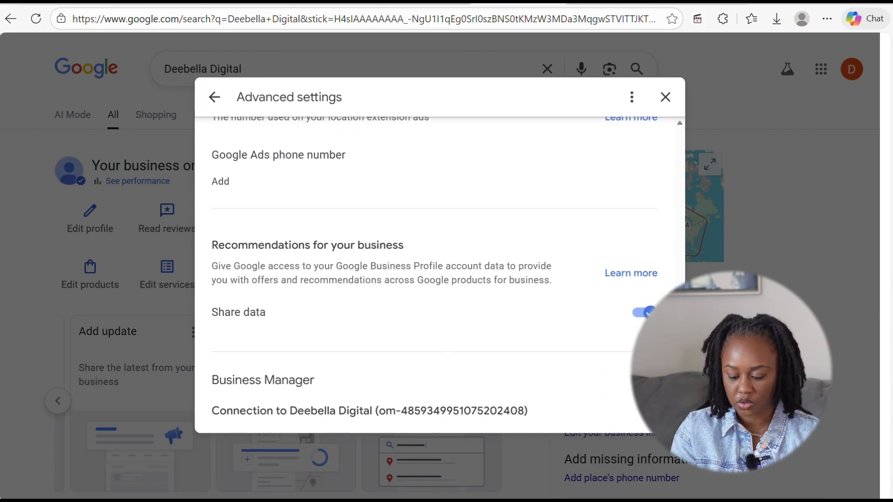
scroll(435, 272, down, 1)
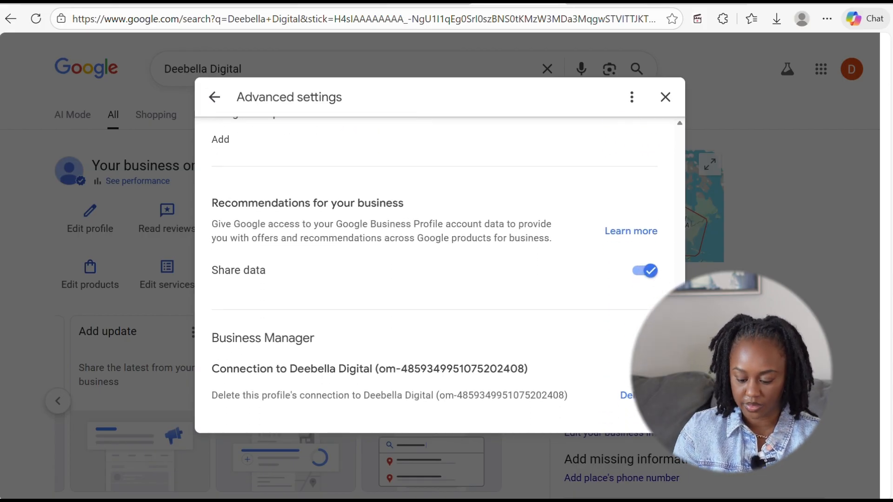
scroll(435, 272, up, 10)
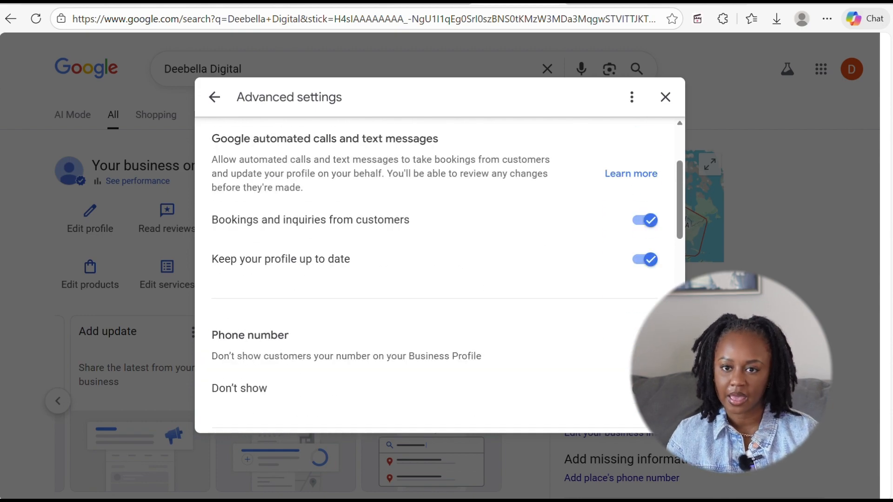
scroll(435, 272, up, 3)
click(215, 97)
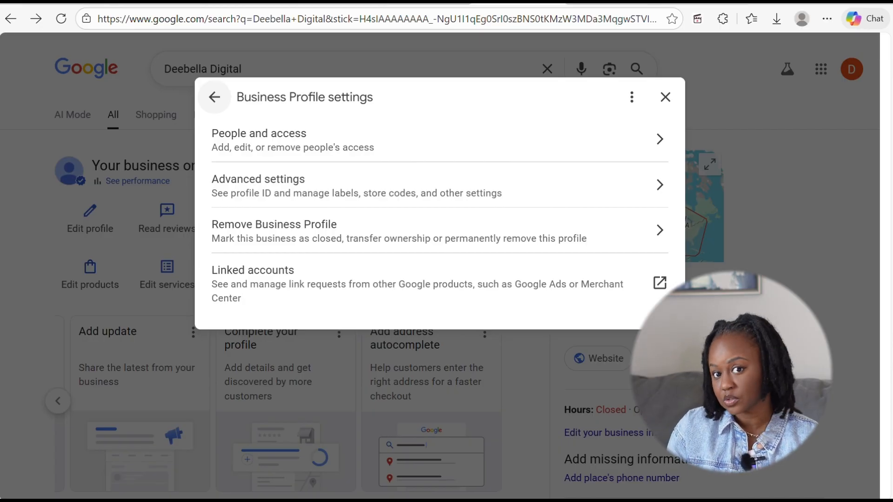
- Check the Remove Business Profile and Stop managing options, then view Linked accounts
click(326, 231)
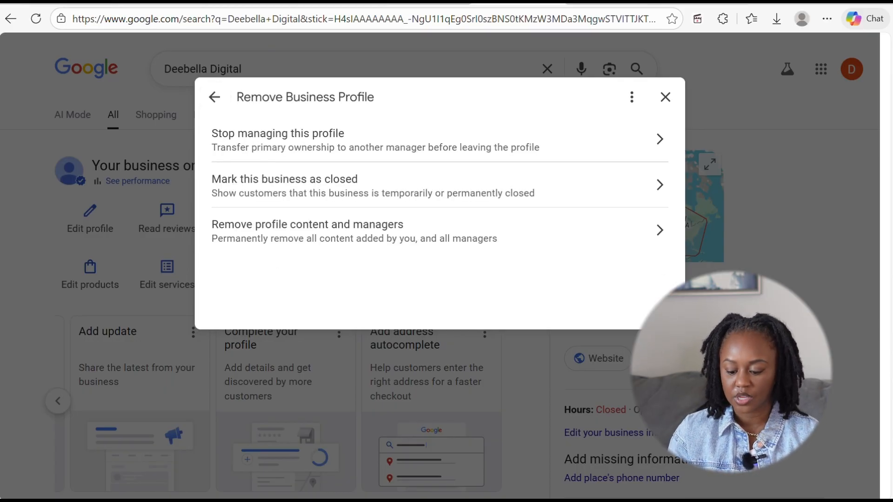
click(326, 139)
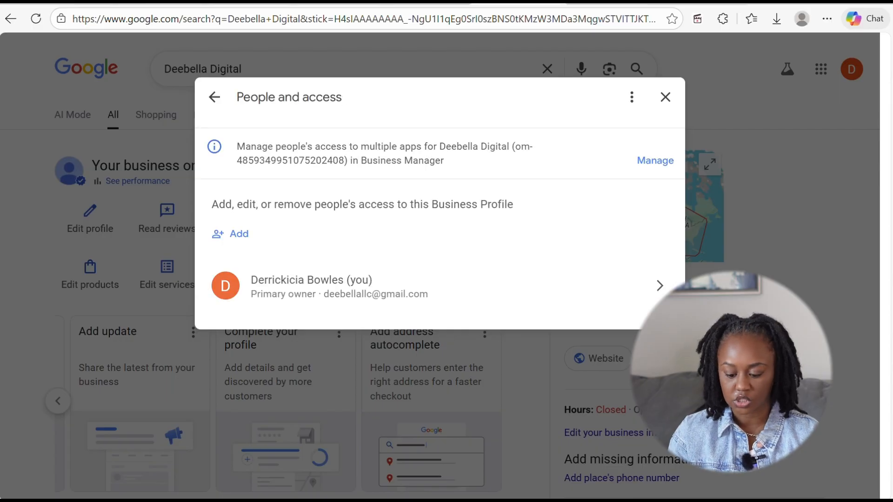
click(214, 97)
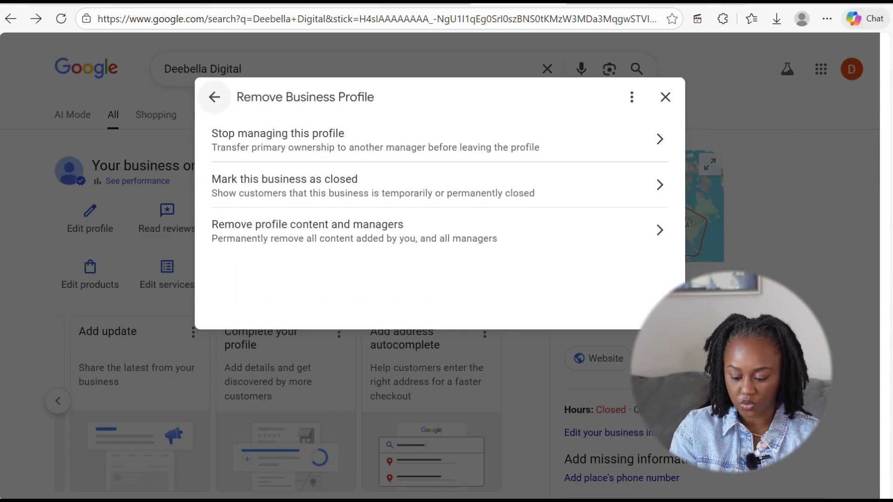
click(215, 97)
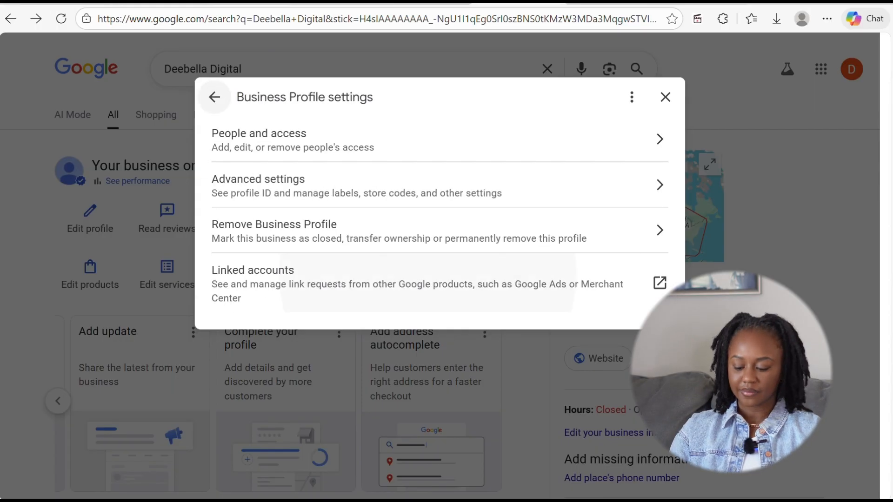
click(386, 279)
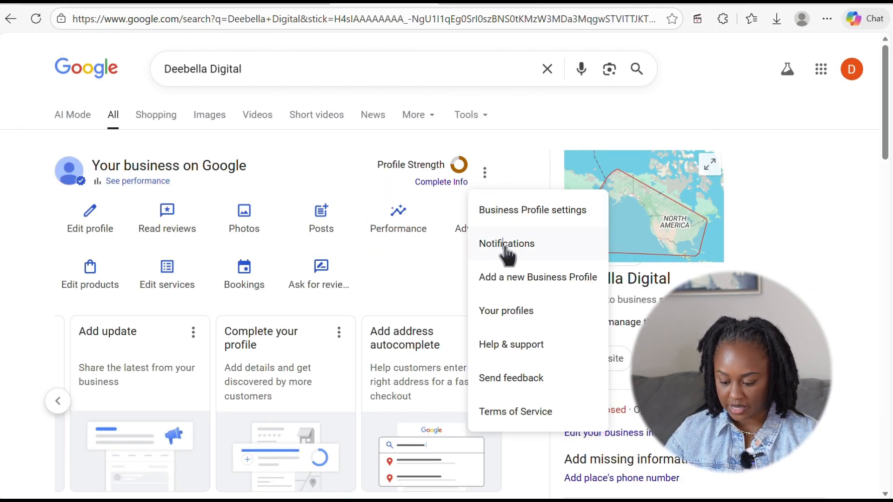
click(507, 247)
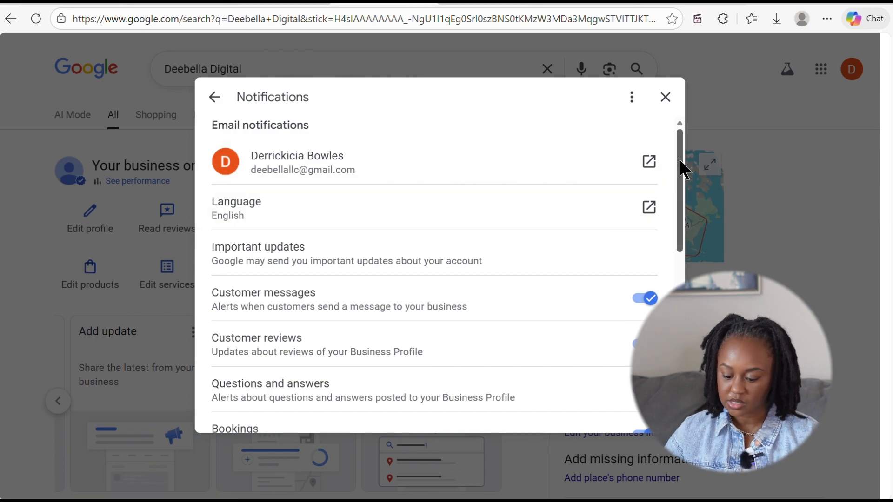
mouse_move(680, 162)
mouse_down()
mouse_move(682, 307)
mouse_move(680, 160)
mouse_up()
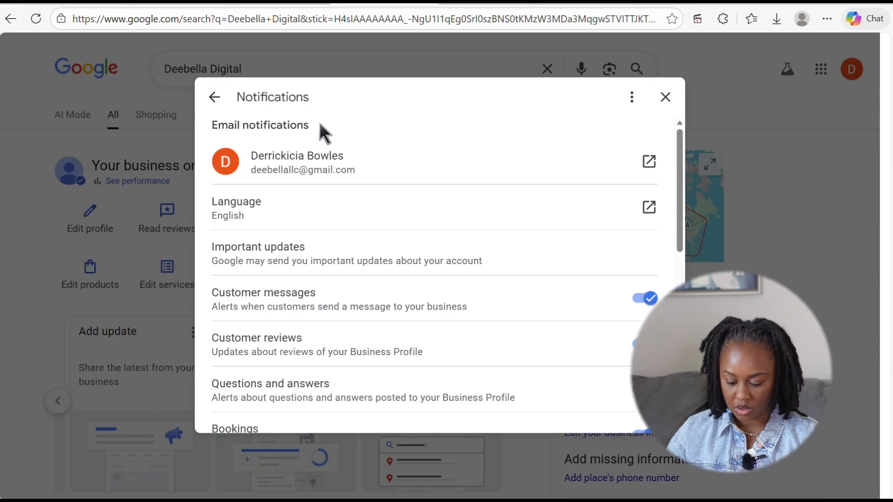
click(214, 97)
click(485, 173)
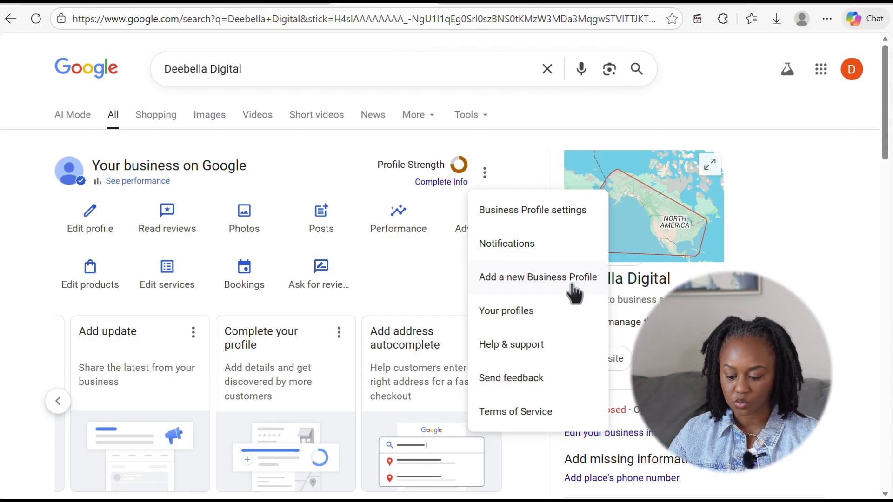
click(511, 321)
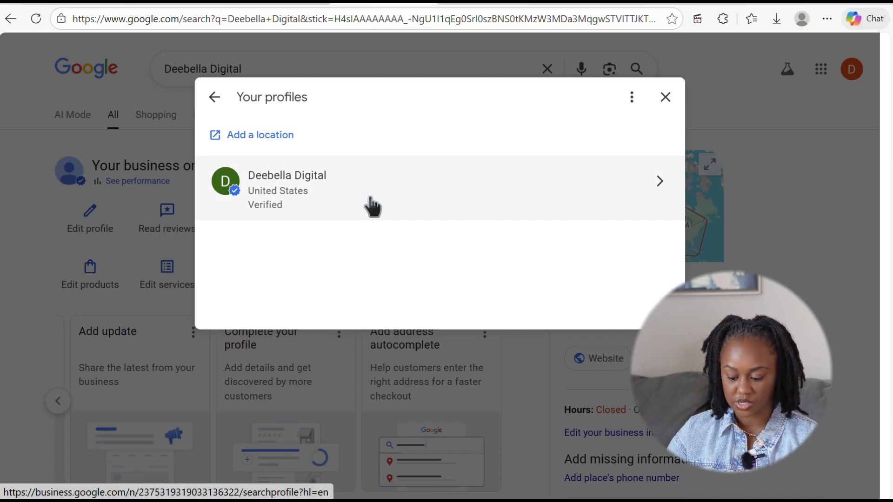
click(391, 198)
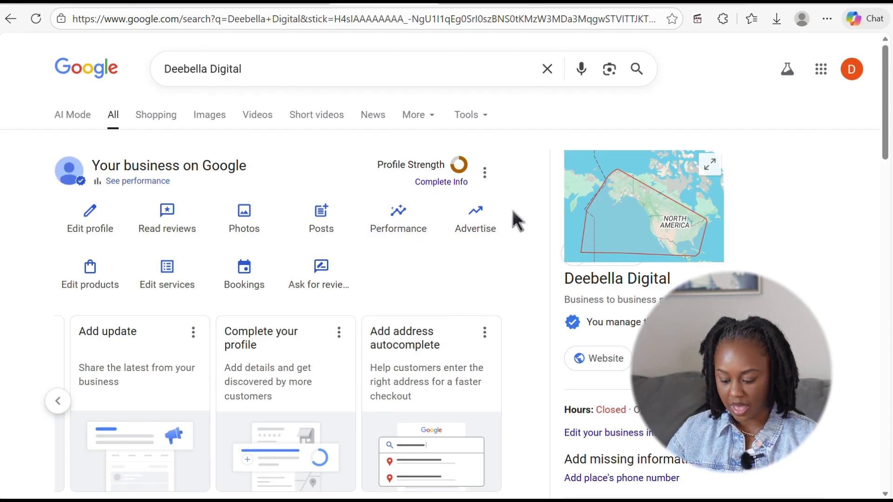
click(484, 175)
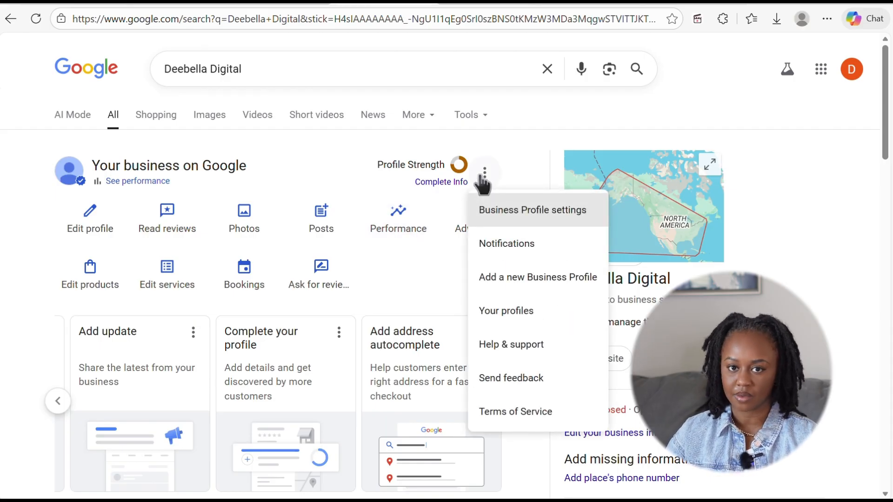